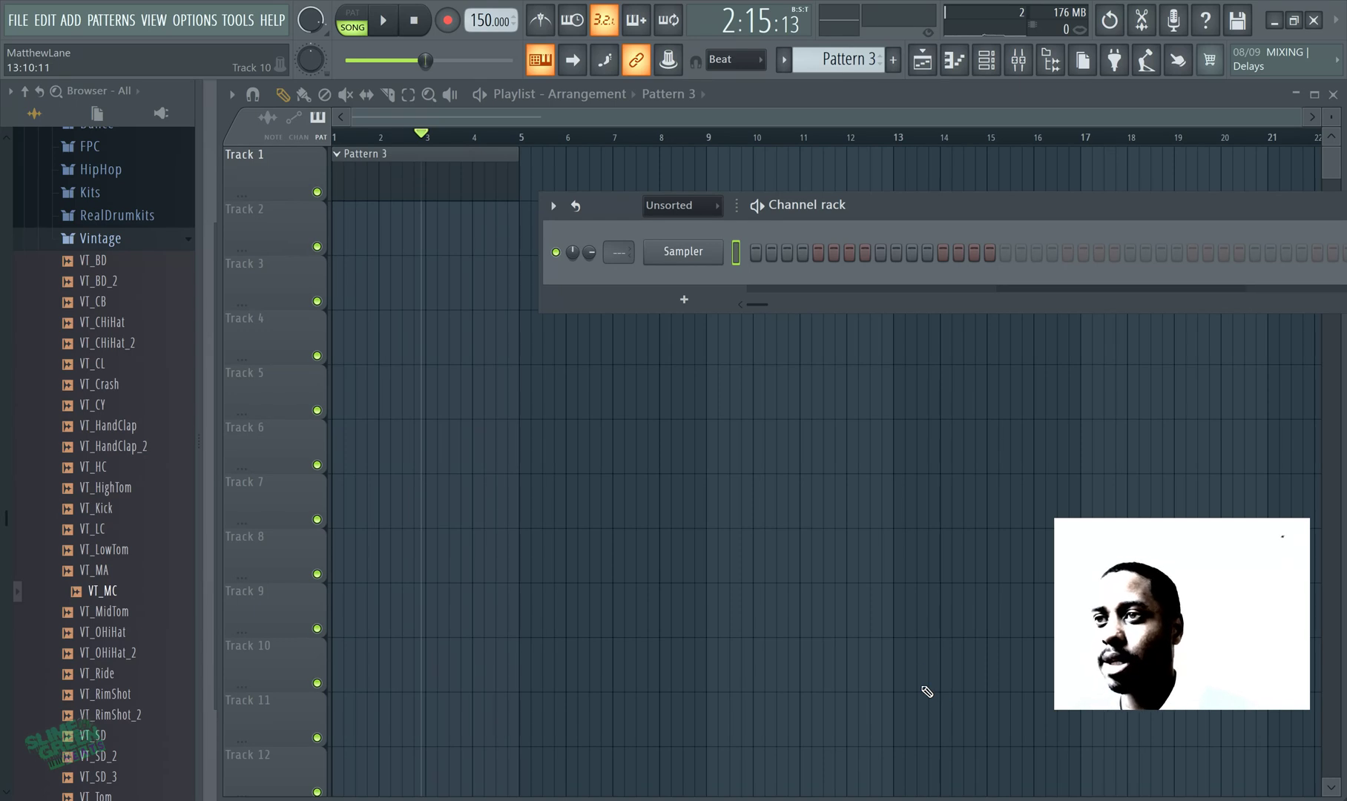
Step: Show all channels in the Channel rack and audition the VT_CB, VT_BD_2 and VT_BD samples from the Vintage folder
{"action": "left_click", "coordinate": [674, 215]}
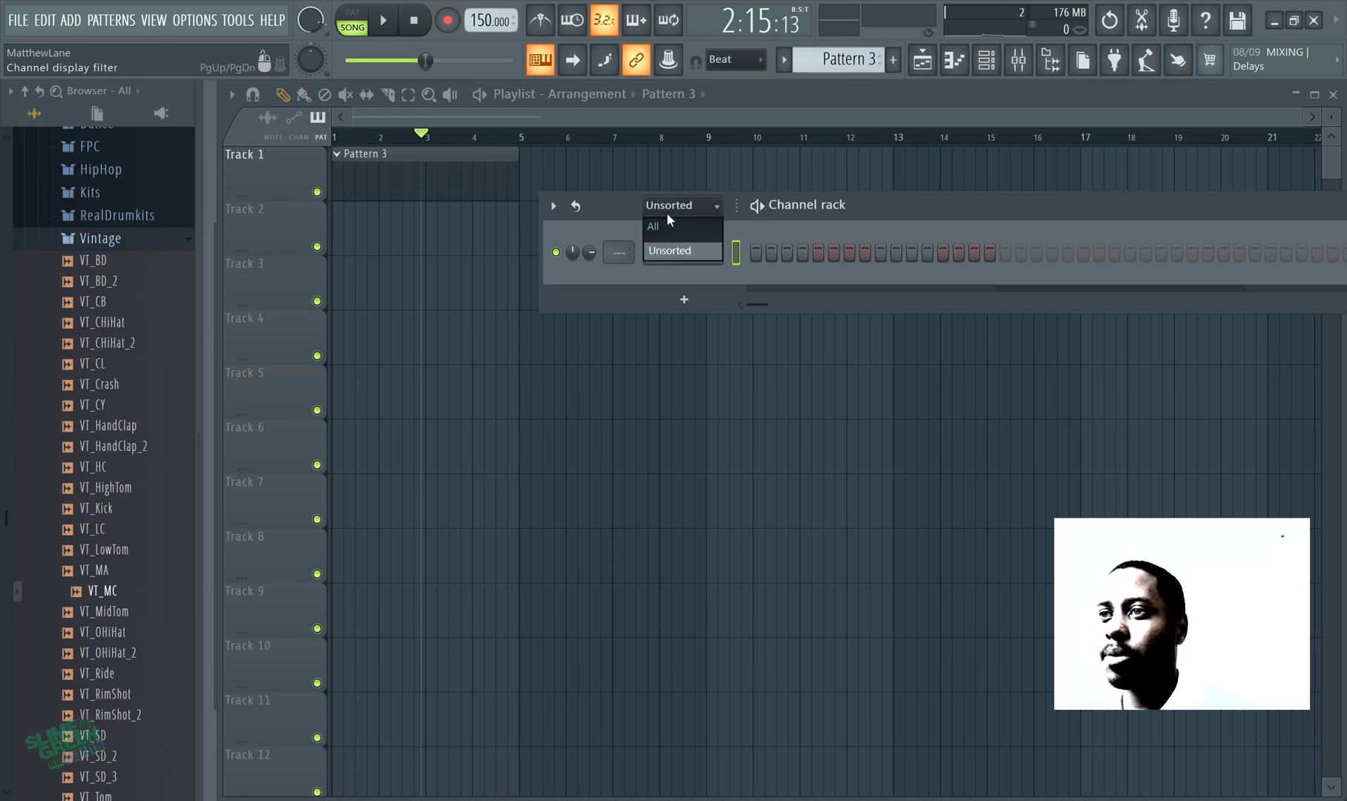
{"action": "left_click", "coordinate": [671, 231]}
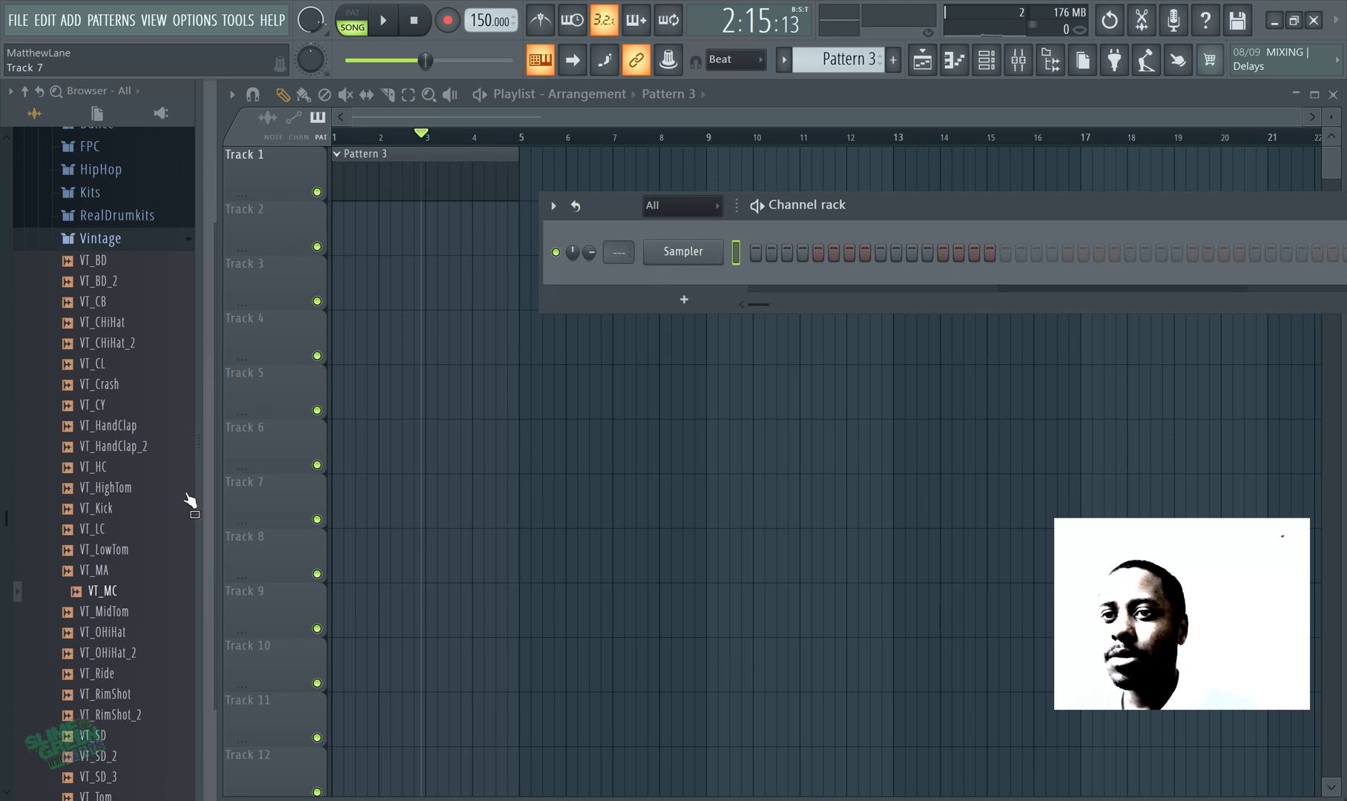
{"action": "left_click", "coordinate": [109, 301]}
{"action": "left_click", "coordinate": [110, 281]}
{"action": "left_click", "coordinate": [105, 264]}
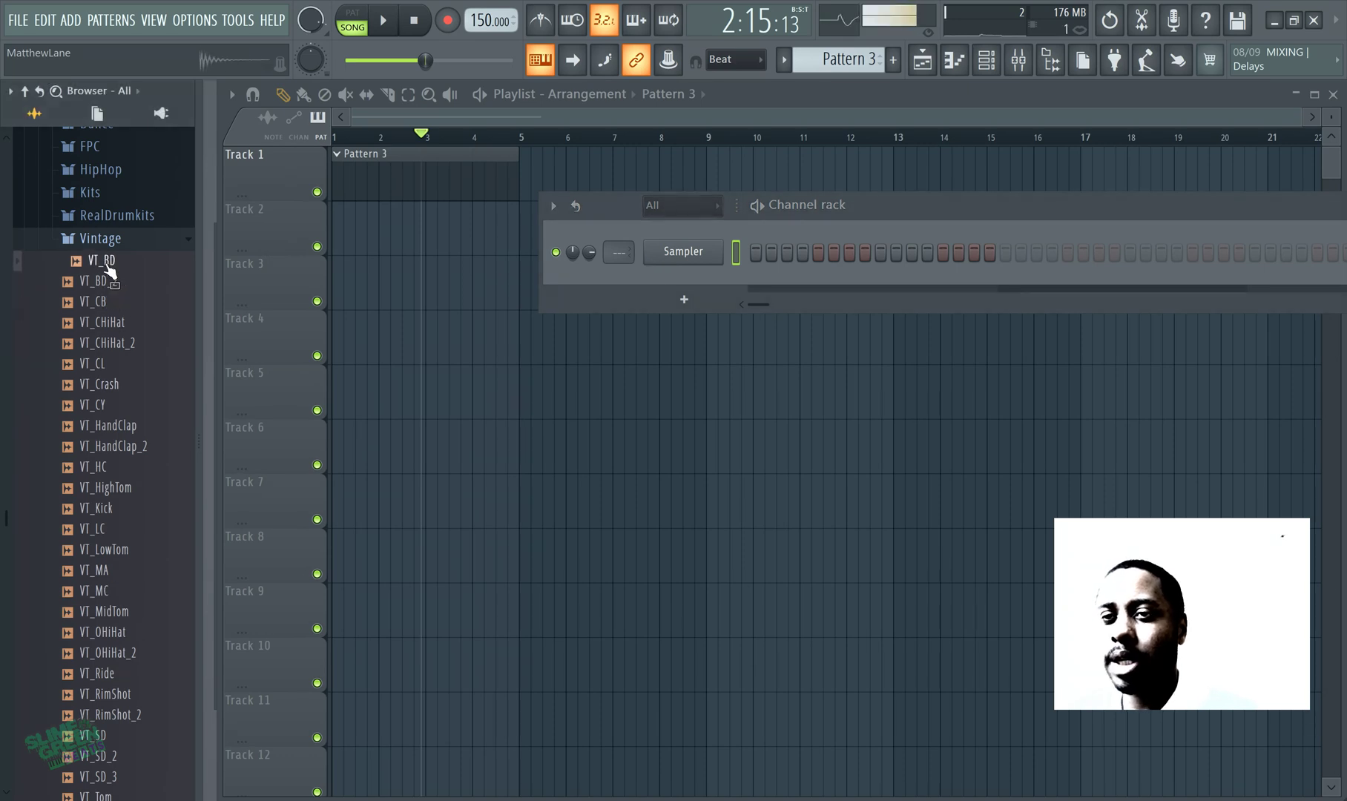
{"action": "left_click", "coordinate": [105, 264]}
Step: Add the Vintage samples VT_BD, VT_CHiHat and VT_SD as new channels in the Channel rack
{"action": "left_click_drag", "start_coordinate": [106, 264], "coordinate": [675, 291]}
{"action": "left_click_drag", "start_coordinate": [104, 326], "coordinate": [668, 304]}
{"action": "scroll", "coordinate": [111, 675], "scroll_direction": "down", "scroll_amount": 2}
{"action": "left_click_drag", "start_coordinate": [104, 613], "coordinate": [693, 323]}
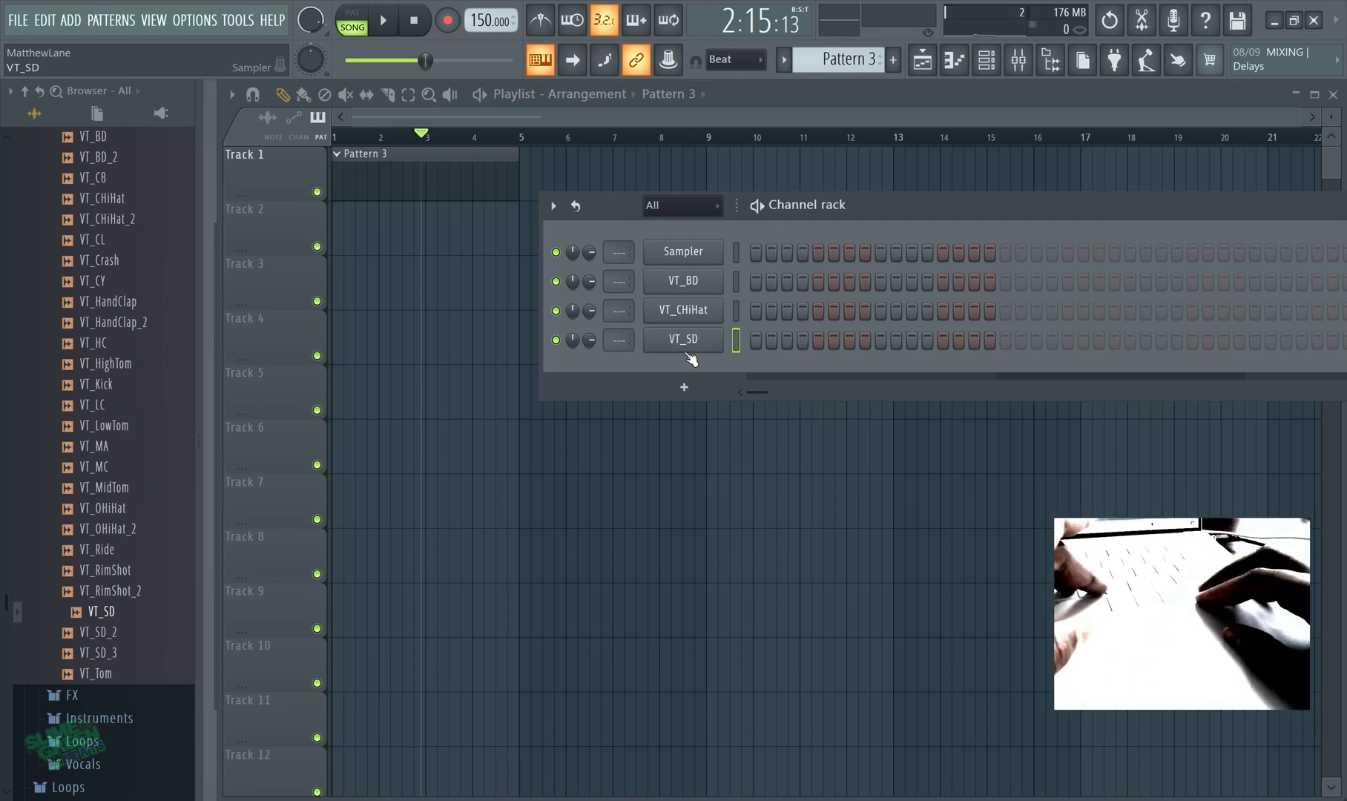
Step: Audition the drum channels by playing notes while switching the channel selection, ending on VT_BD
{"action": "key", "text": "q"}
{"action": "key", "text": "q"}
{"action": "key", "text": "q"}
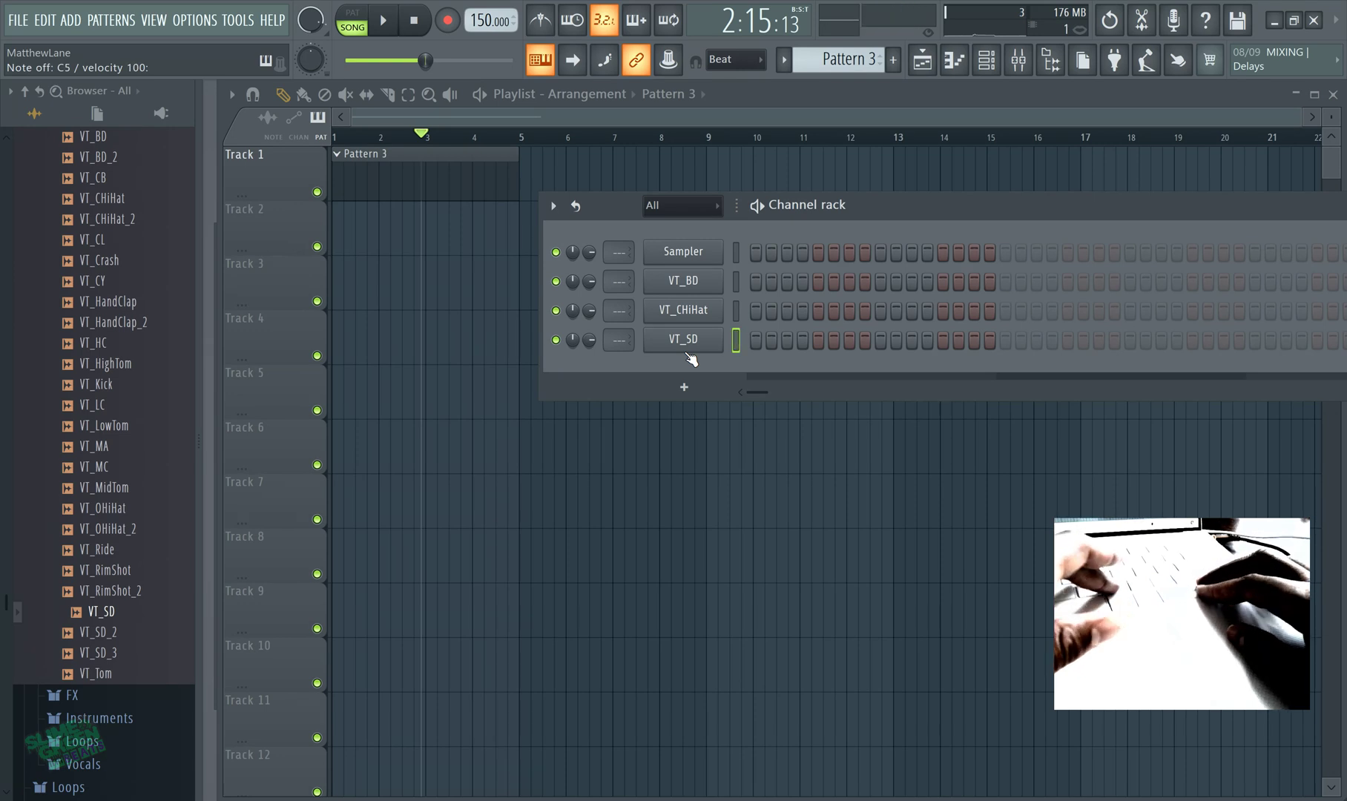
{"action": "key", "text": "Down"}
{"action": "key", "text": "Down"}
{"action": "key", "text": "Up"}
{"action": "key", "text": "Up"}
{"action": "key", "text": "Up"}
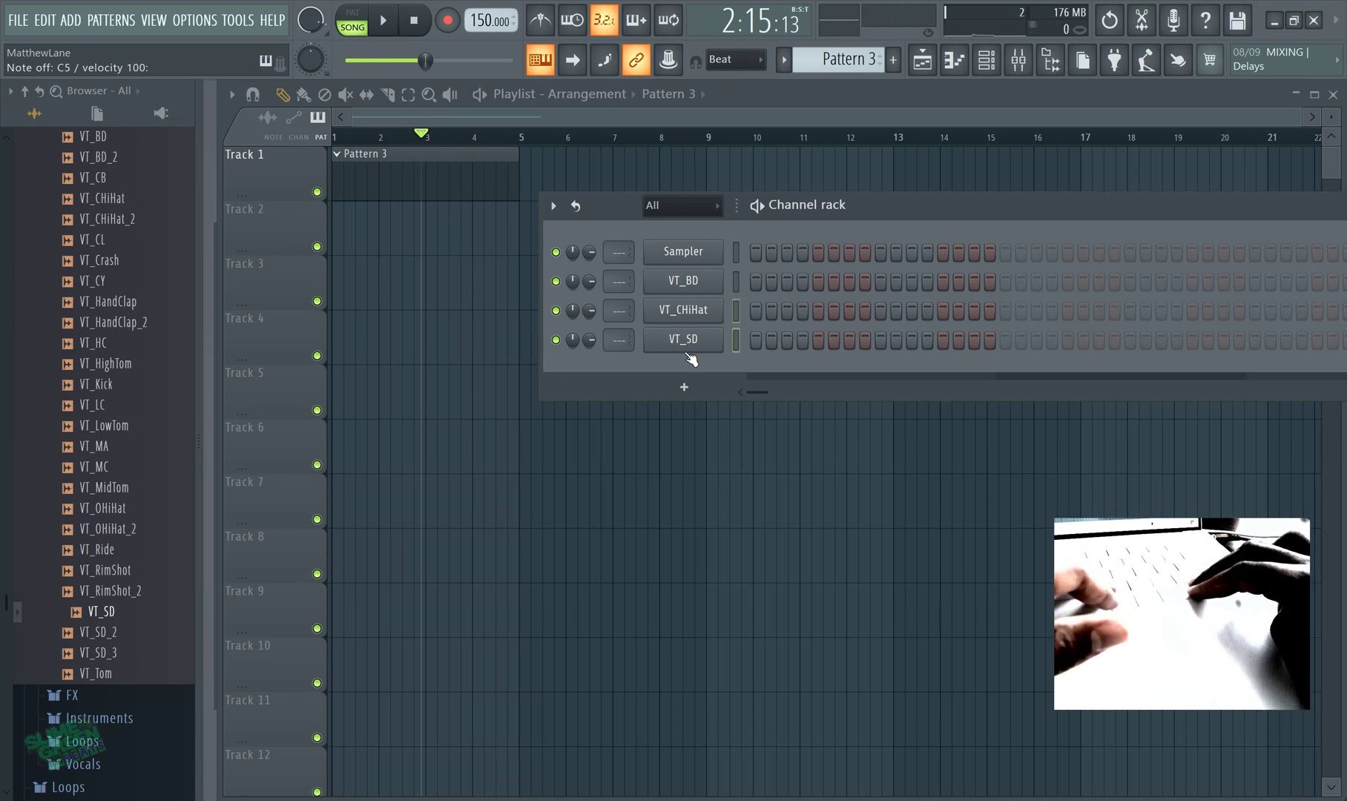
{"action": "key", "text": "Down"}
{"action": "key", "text": "Down"}
{"action": "key", "text": "Up"}
{"action": "key", "text": "Up"}
{"action": "key", "text": "Up"}
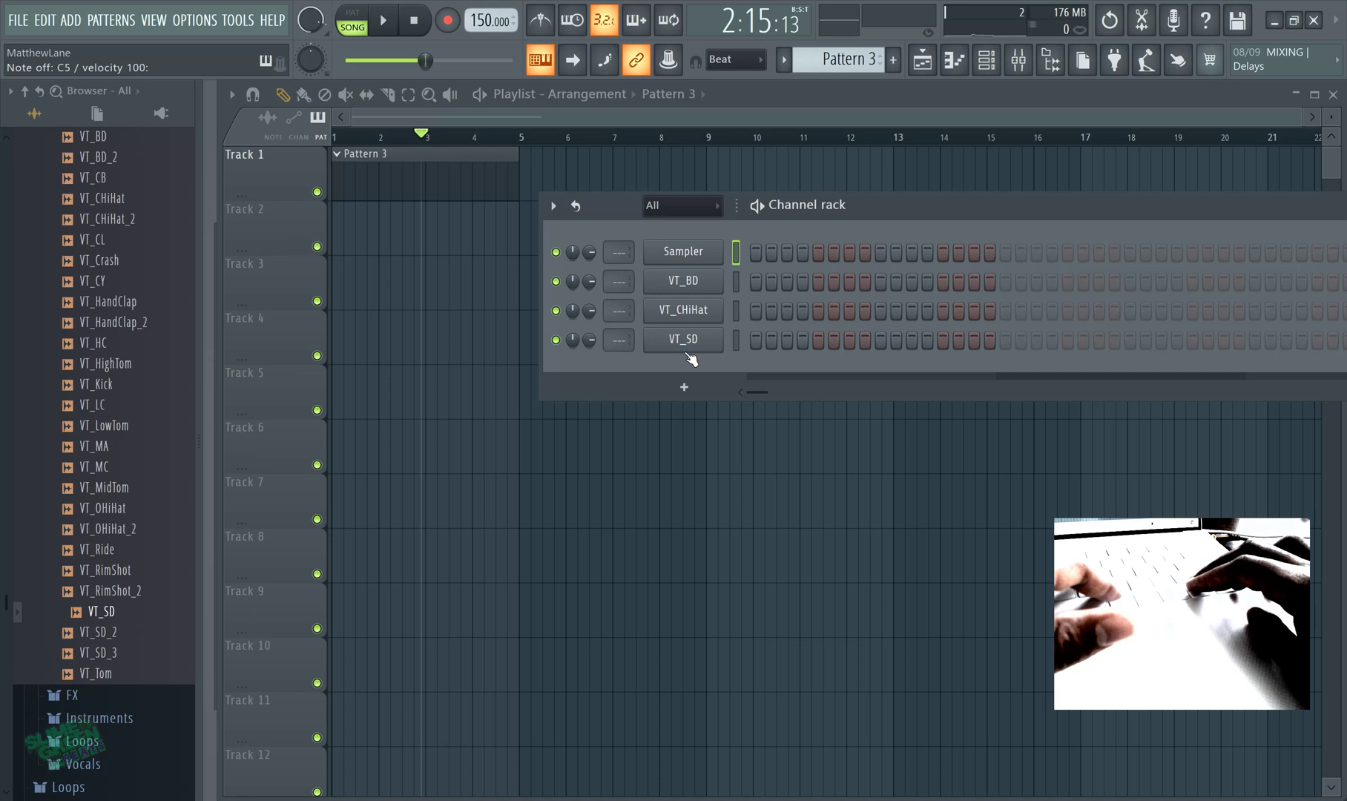
{"action": "key", "text": "q"}
{"action": "key", "text": "Down"}
{"action": "key", "text": "q"}
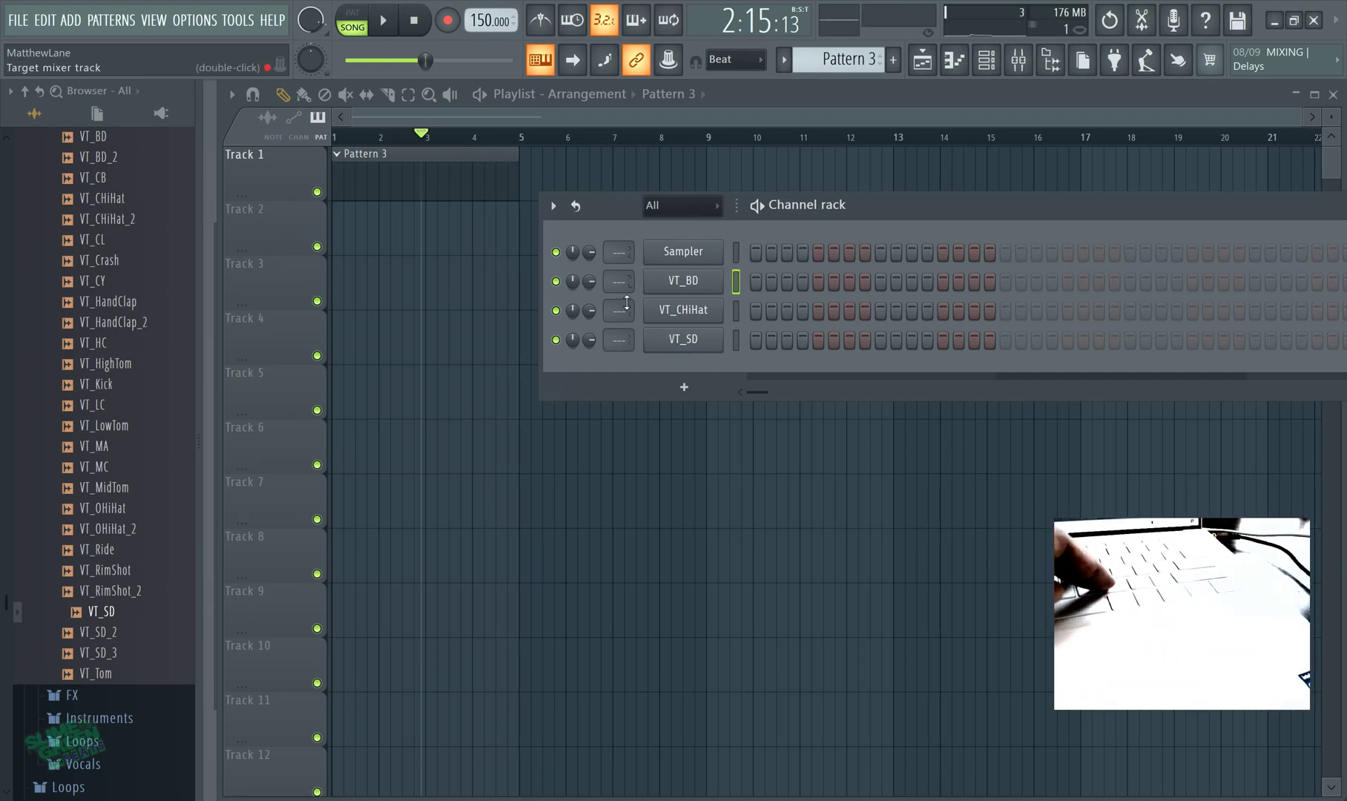
Step: Return the song position to the start and set the global snap to (none)
{"action": "left_click_drag", "start_coordinate": [420, 62], "coordinate": [346, 61]}
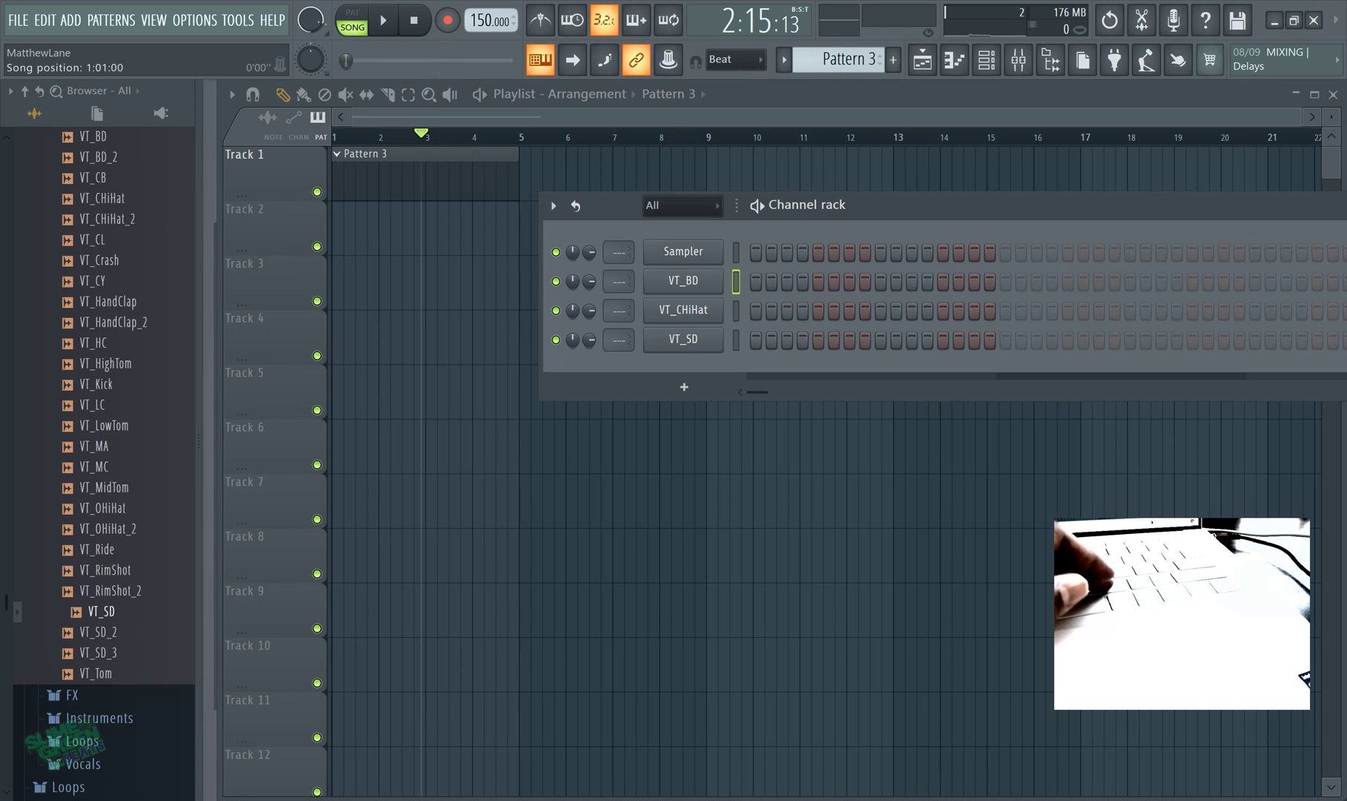
{"action": "left_click", "coordinate": [736, 60]}
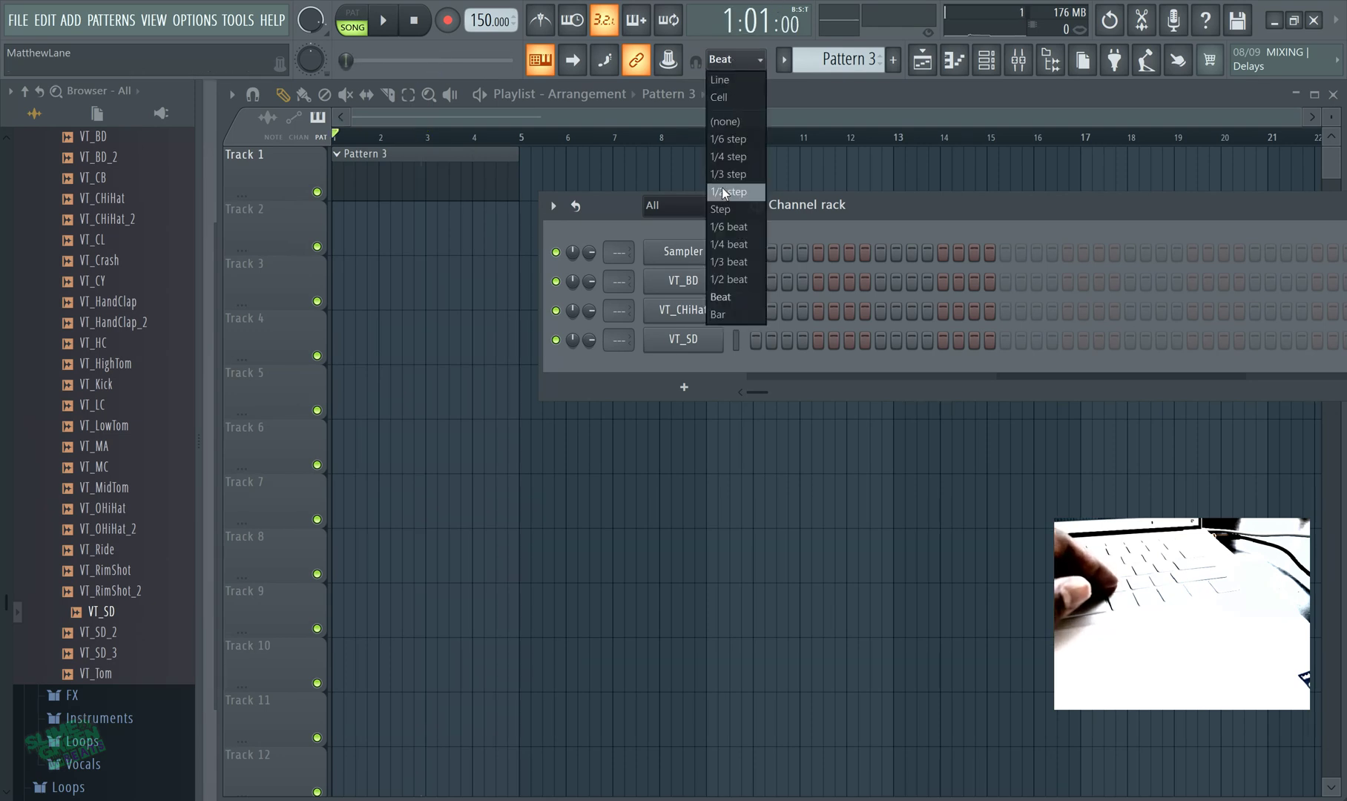
{"action": "left_click", "coordinate": [734, 122]}
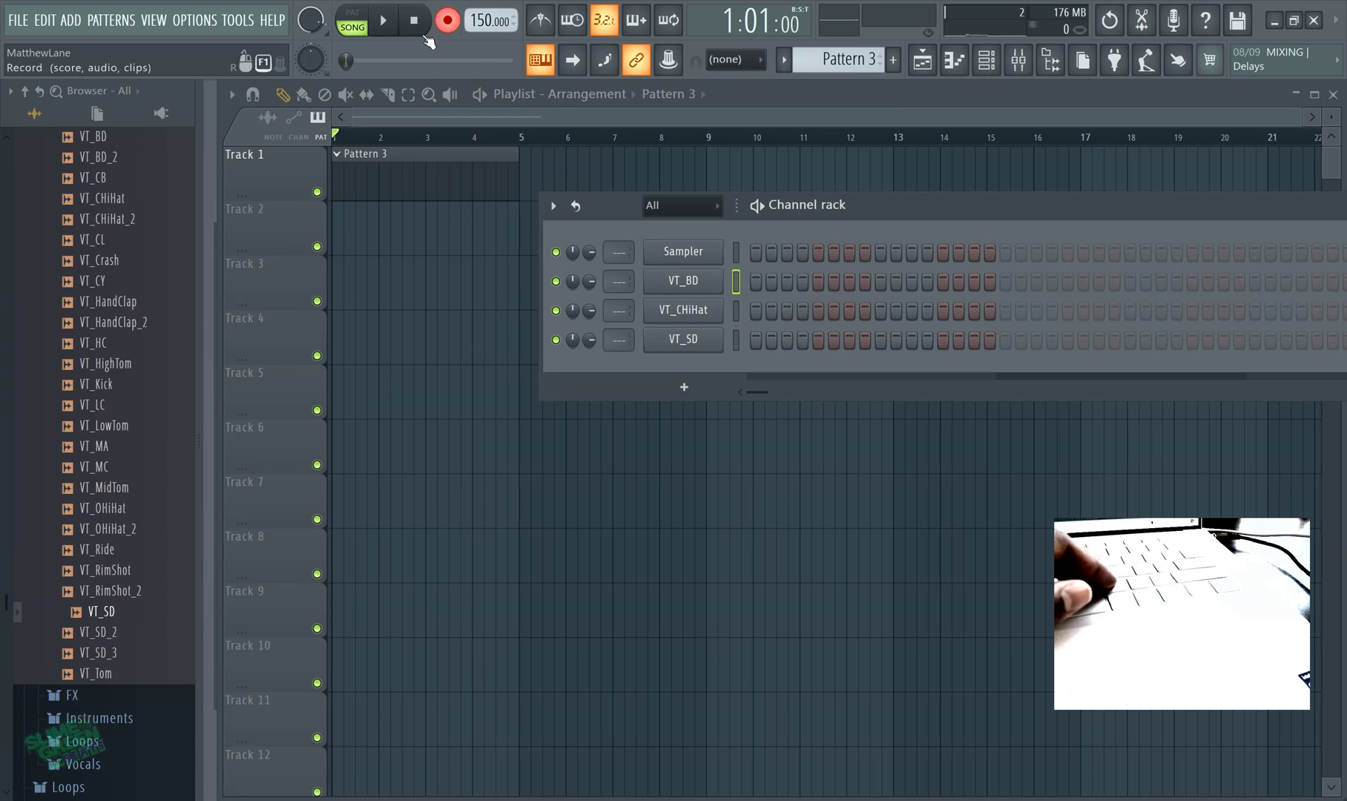
Step: Start recording in song mode and move the VT_BD channel below VT_SD in the Channel rack
{"action": "left_click", "coordinate": [382, 30]}
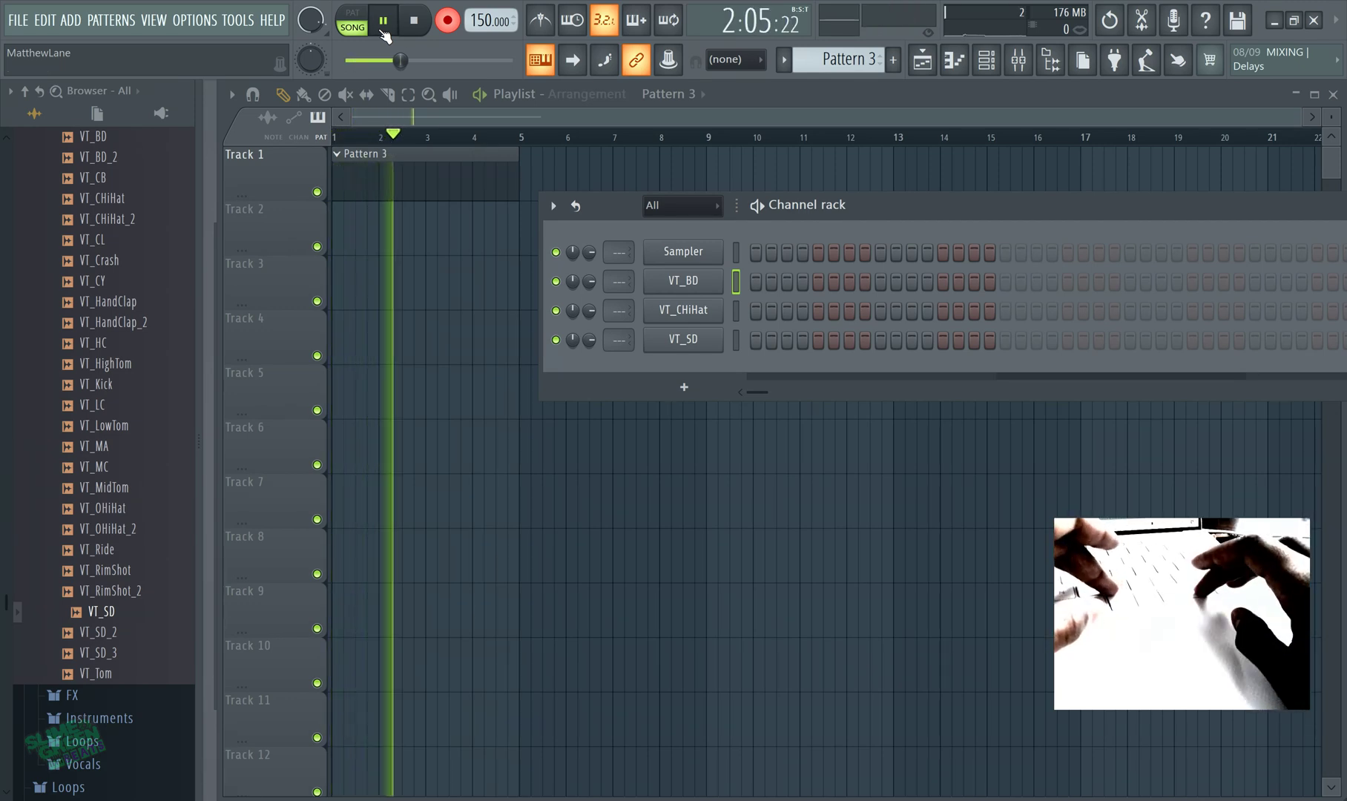
{"action": "key", "text": "Down"}
{"action": "key", "text": "Down"}
{"action": "key", "text": "Down"}
{"action": "key", "text": "Down"}
{"action": "key", "text": "Down"}
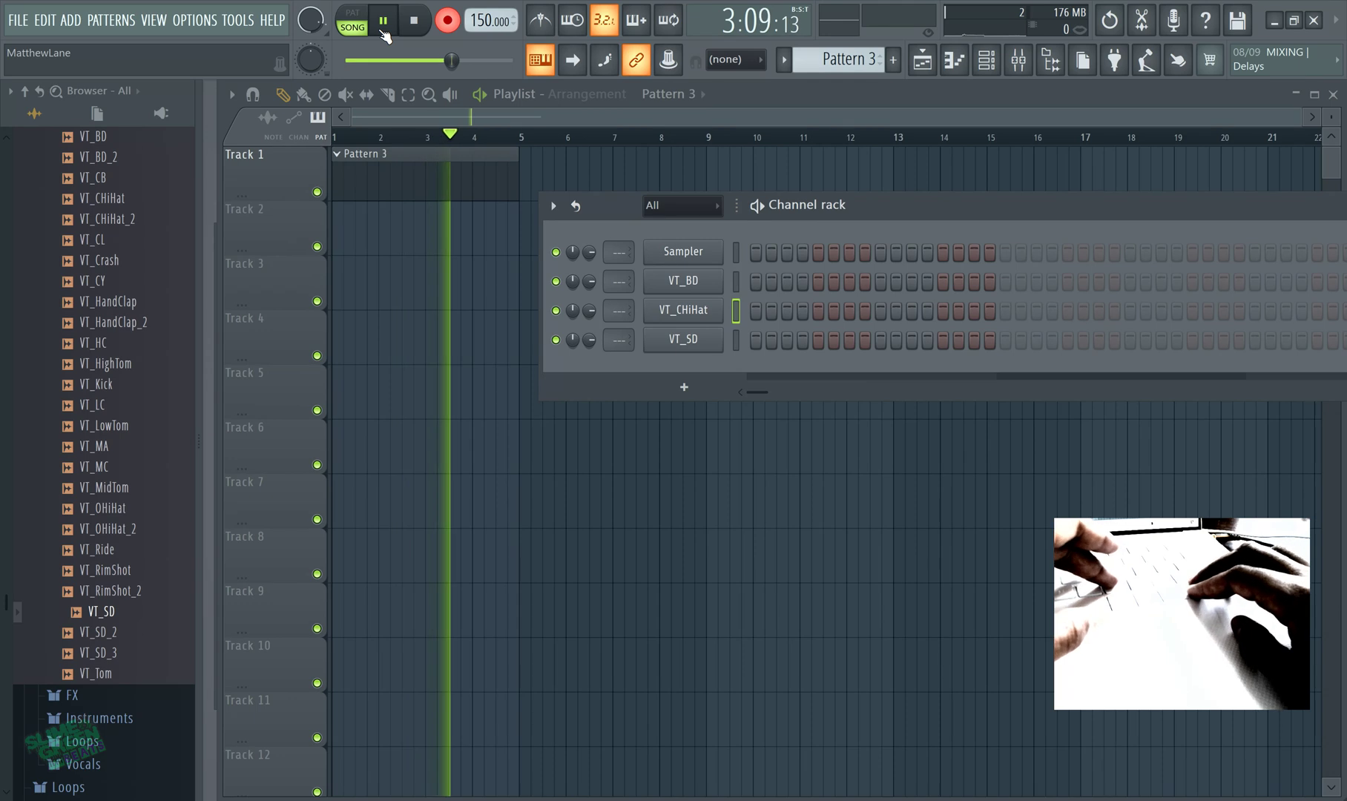
{"action": "key", "text": "Up"}
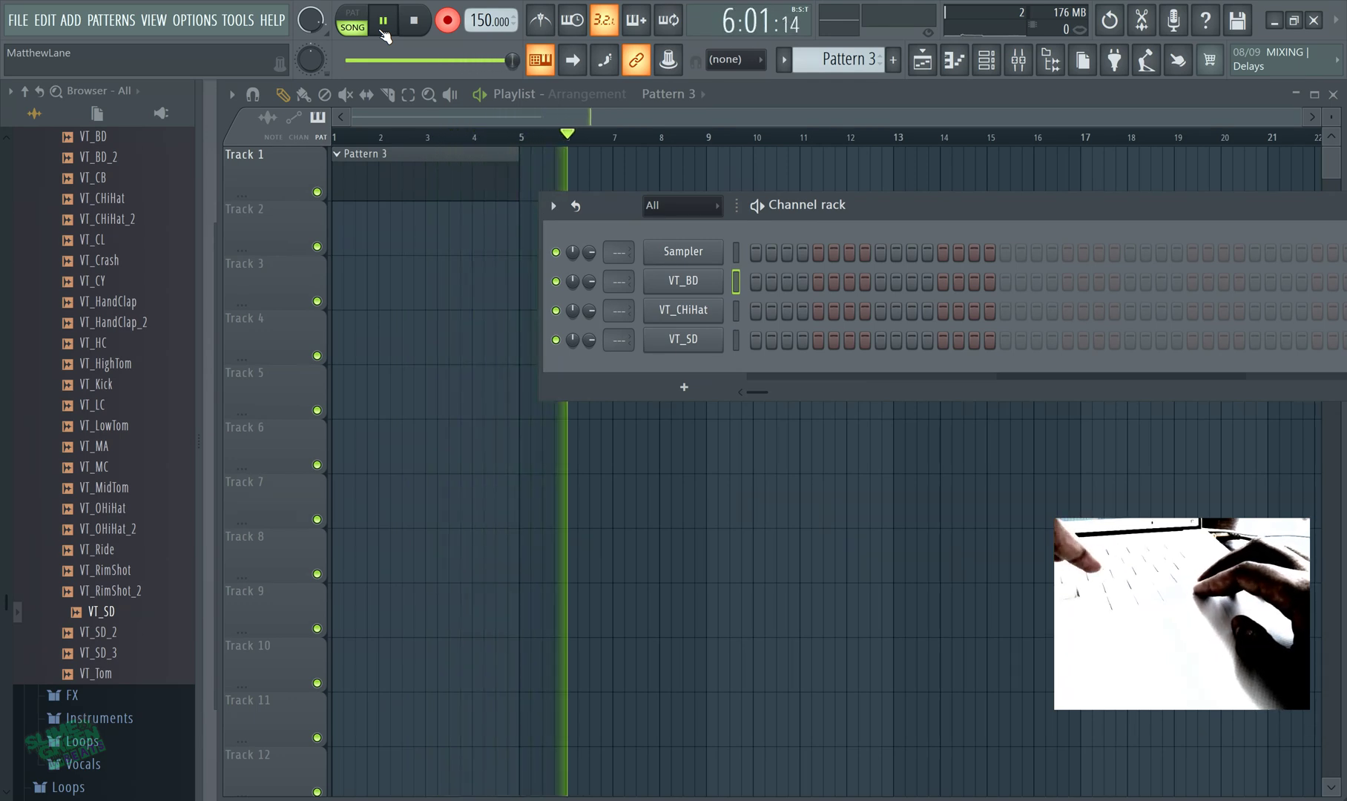
{"action": "key", "text": "alt+Down"}
{"action": "key", "text": "alt+Down"}
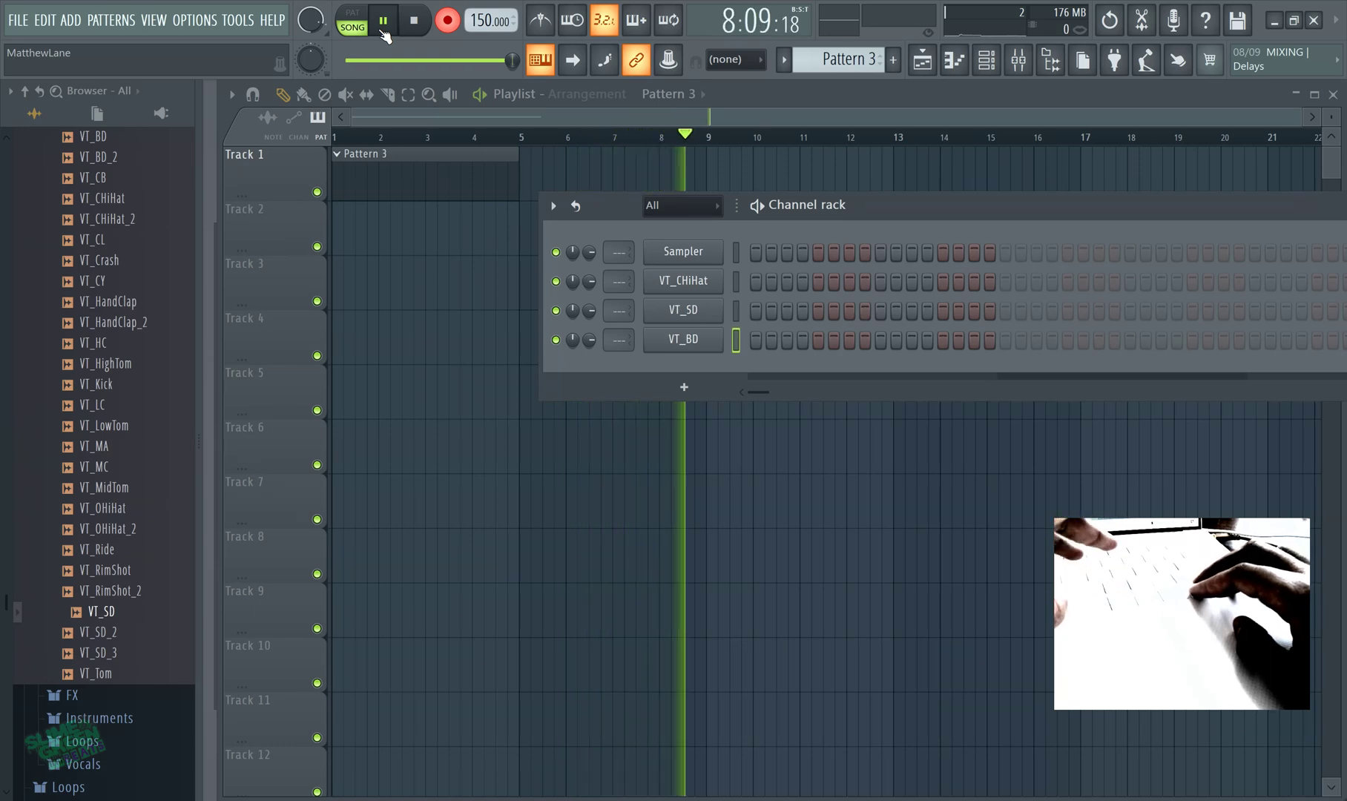
Step: Record drum hits into Pattern 3 live, alternating between the VT_SD and VT_BD channels
{"action": "key", "text": "Up"}
{"action": "key", "text": "q"}
{"action": "key", "text": "Down"}
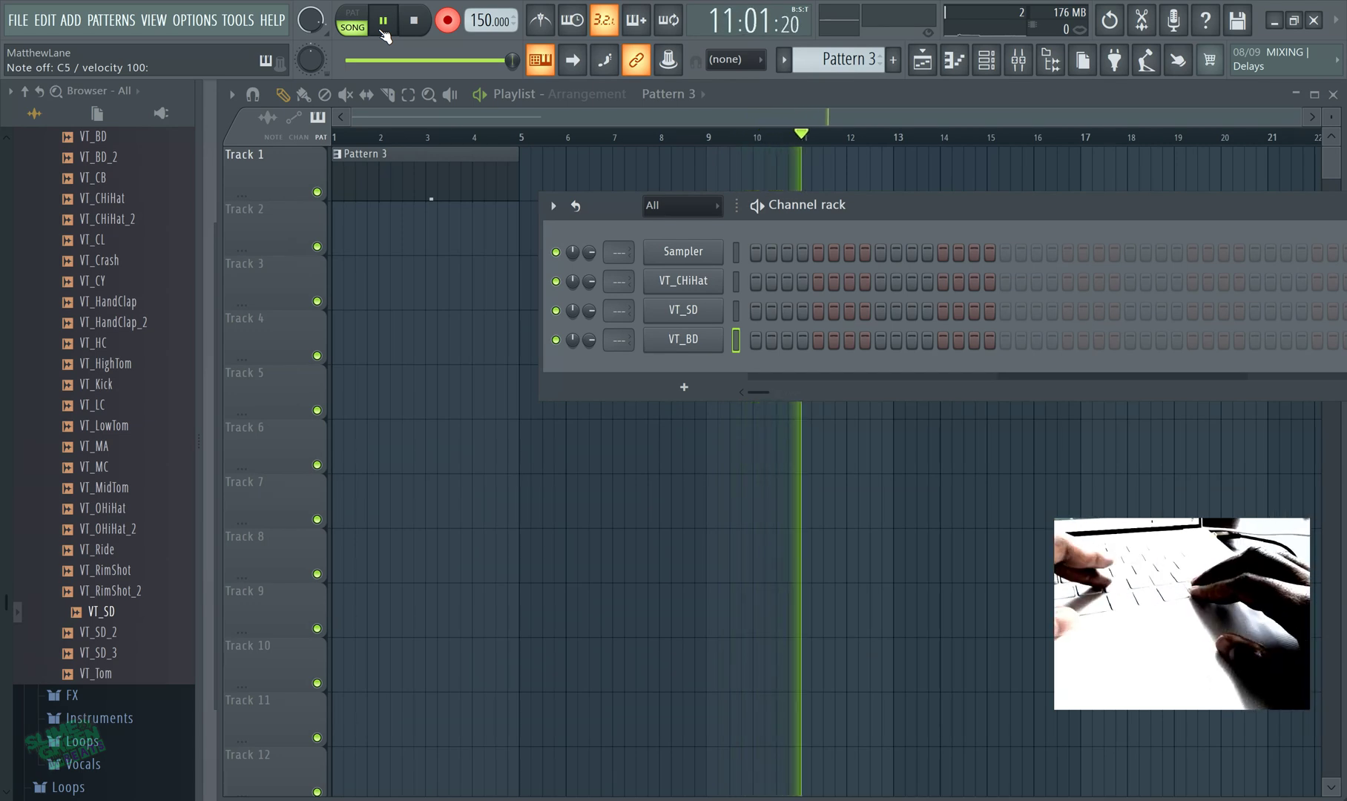
{"action": "key", "text": "z"}
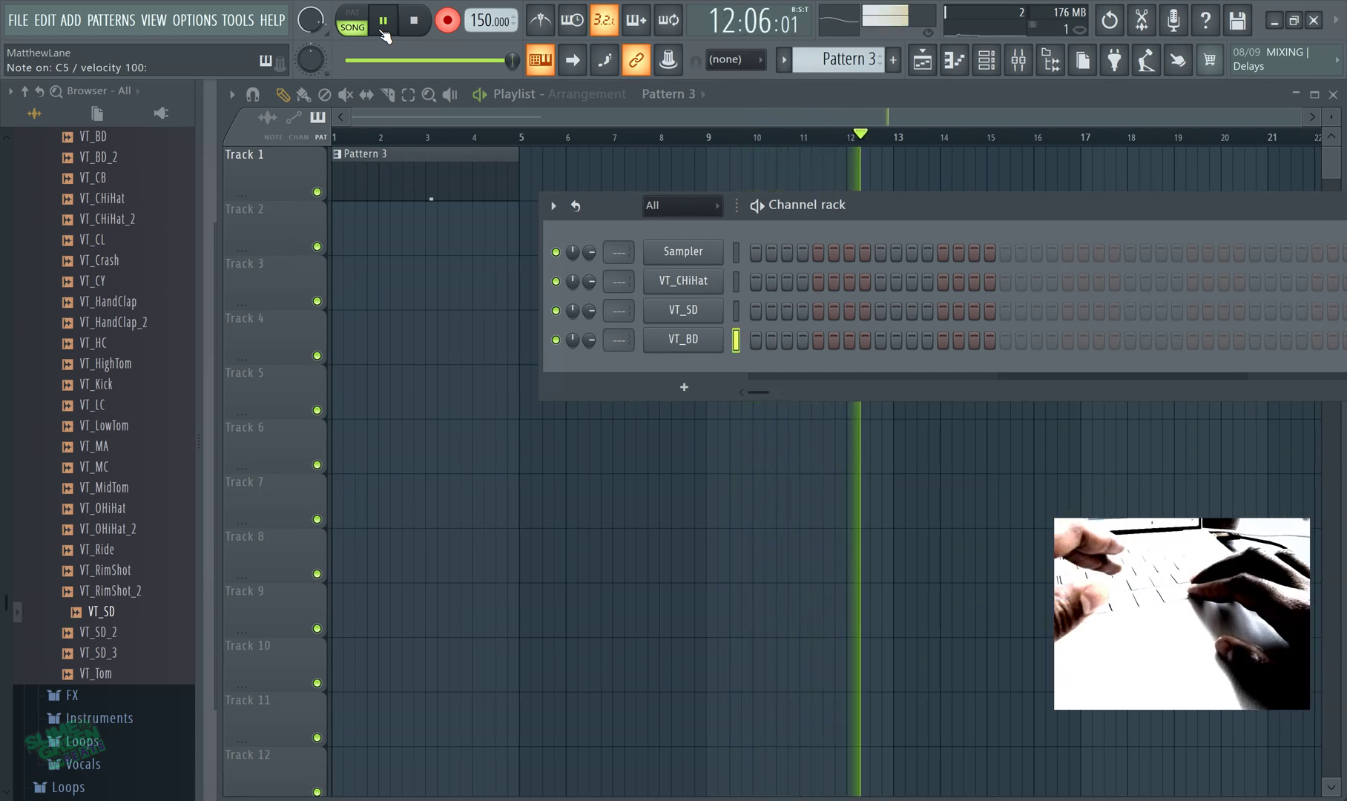
{"action": "key", "text": "Up"}
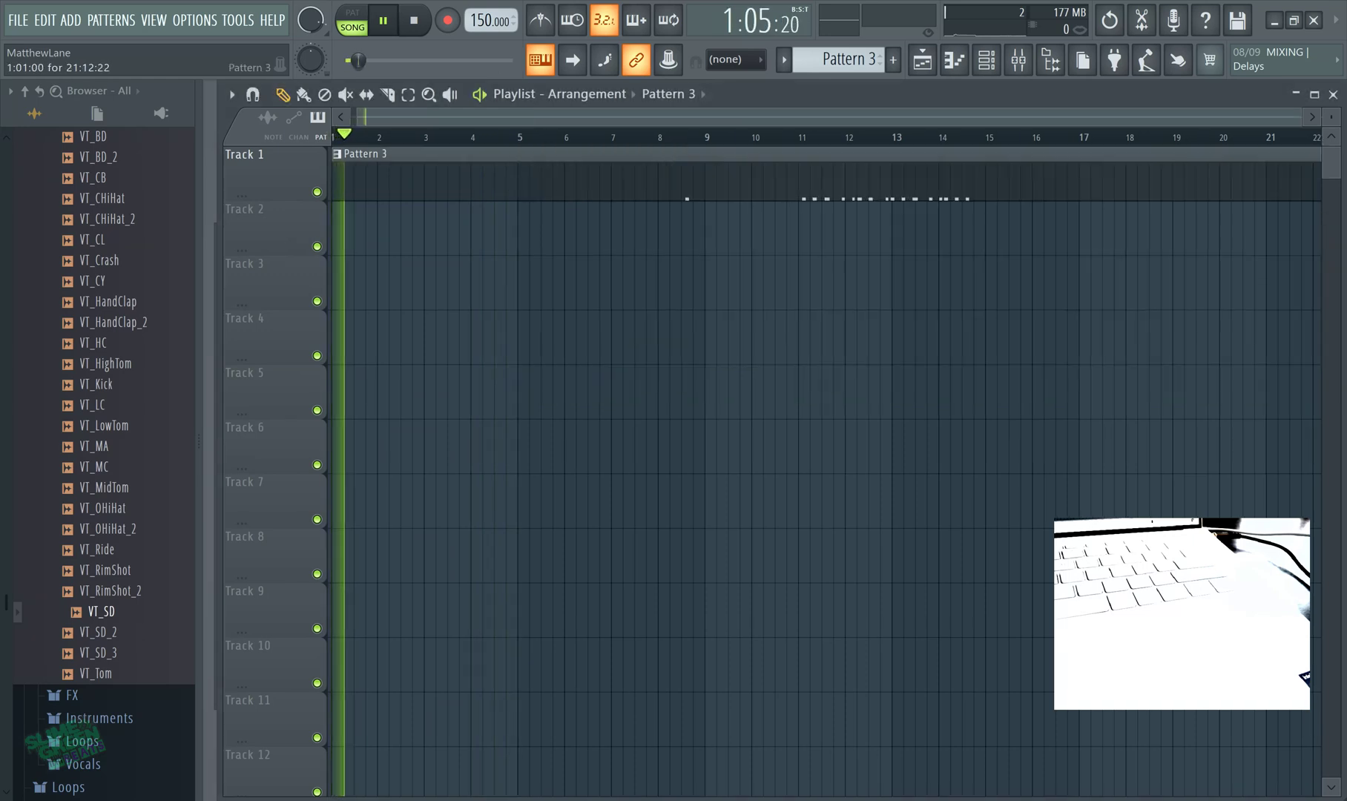
Step: Play back the recorded drum hits in the Playlist from about bar 11, and stop playback
{"action": "left_click_drag", "start_coordinate": [782, 136], "coordinate": [687, 136]}
{"action": "left_click", "coordinate": [730, 140]}
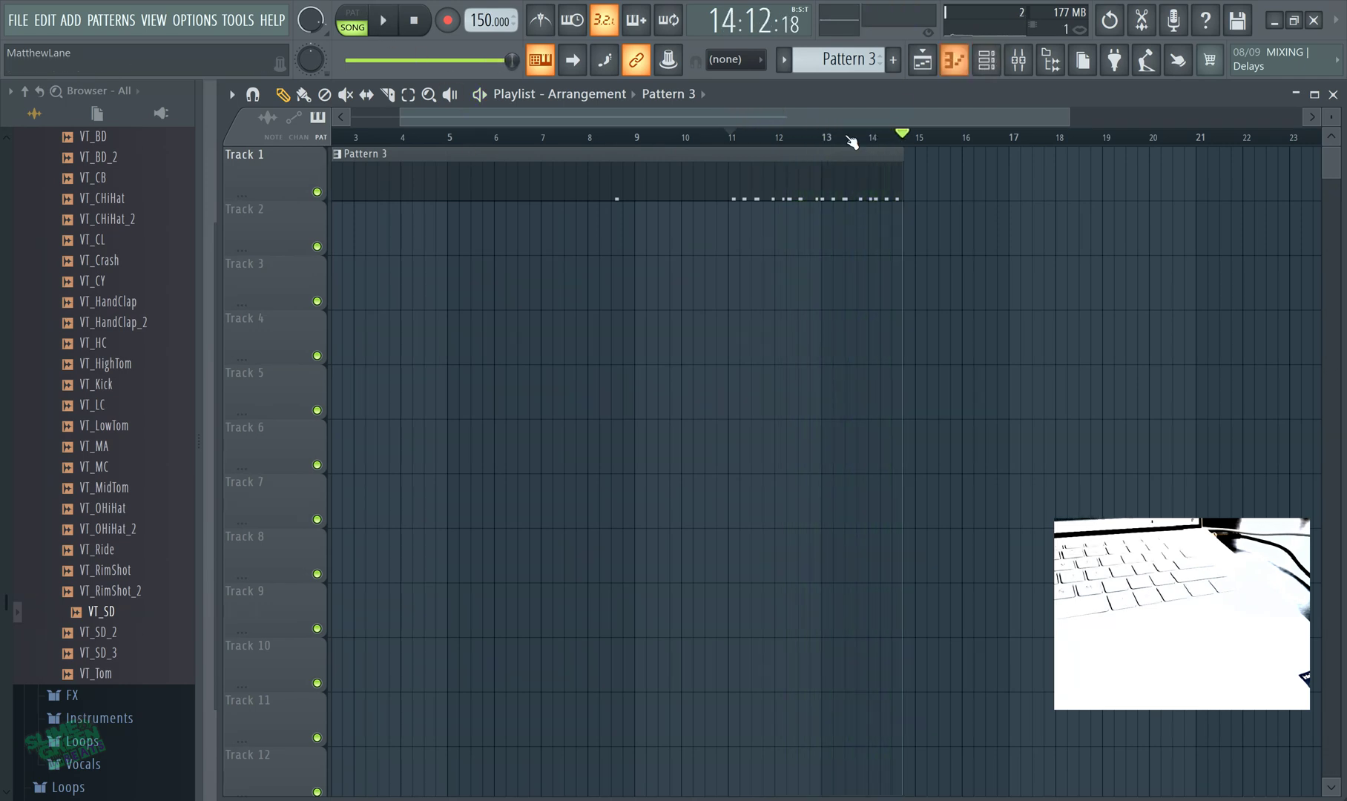
{"action": "key", "text": "space"}
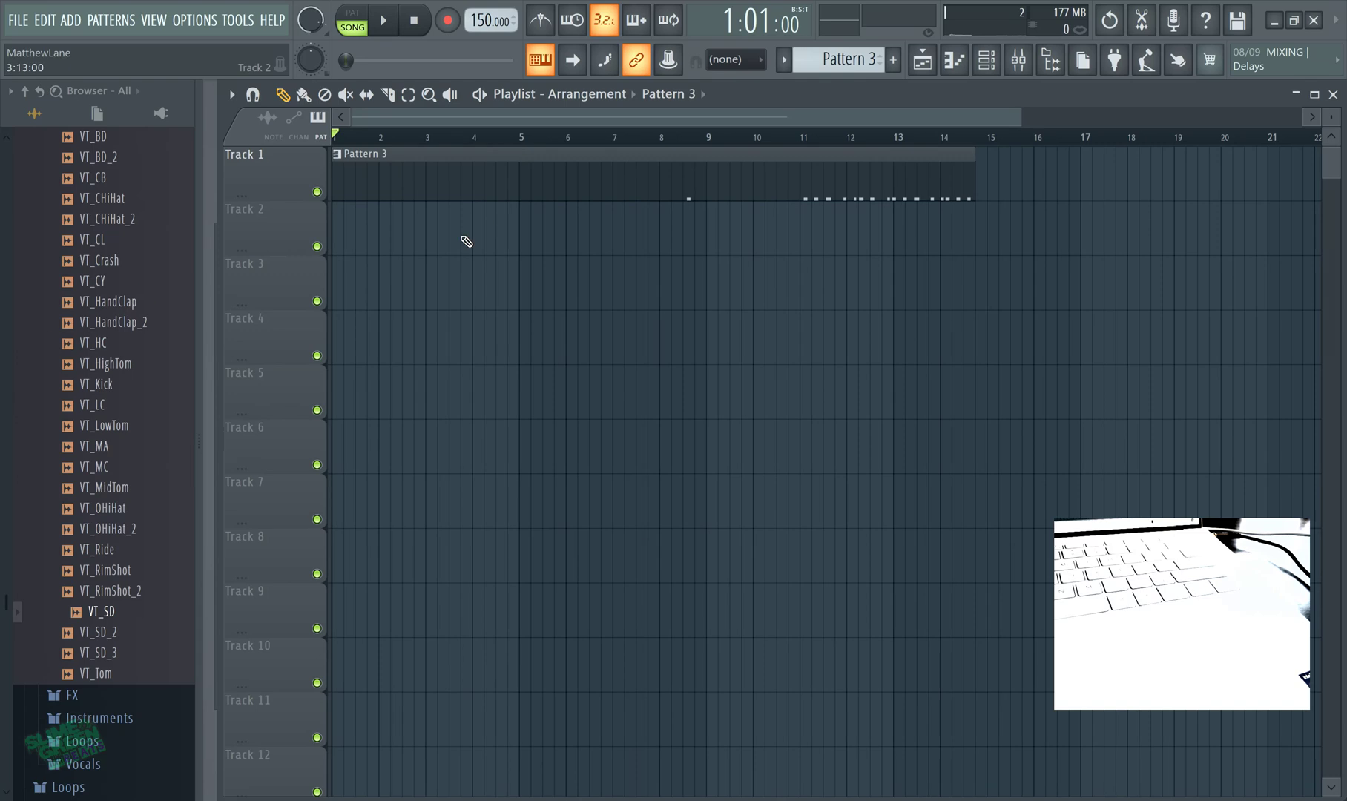
Step: Create a new empty pattern, reorder the channels to Sampler, VT_SD, VT_BD, VT_CHiHat, and select VT_BD
{"action": "left_click", "coordinate": [986, 59]}
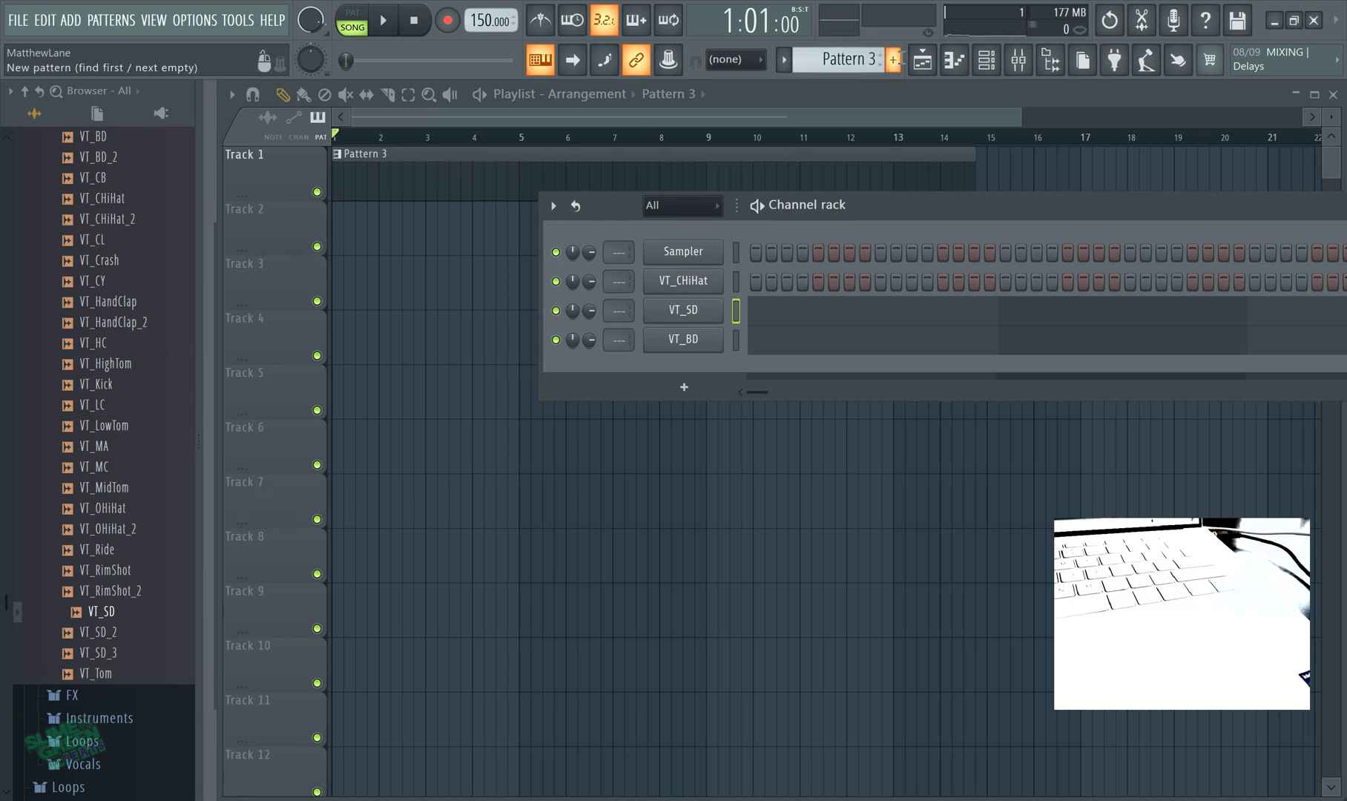
{"action": "left_click", "coordinate": [894, 59]}
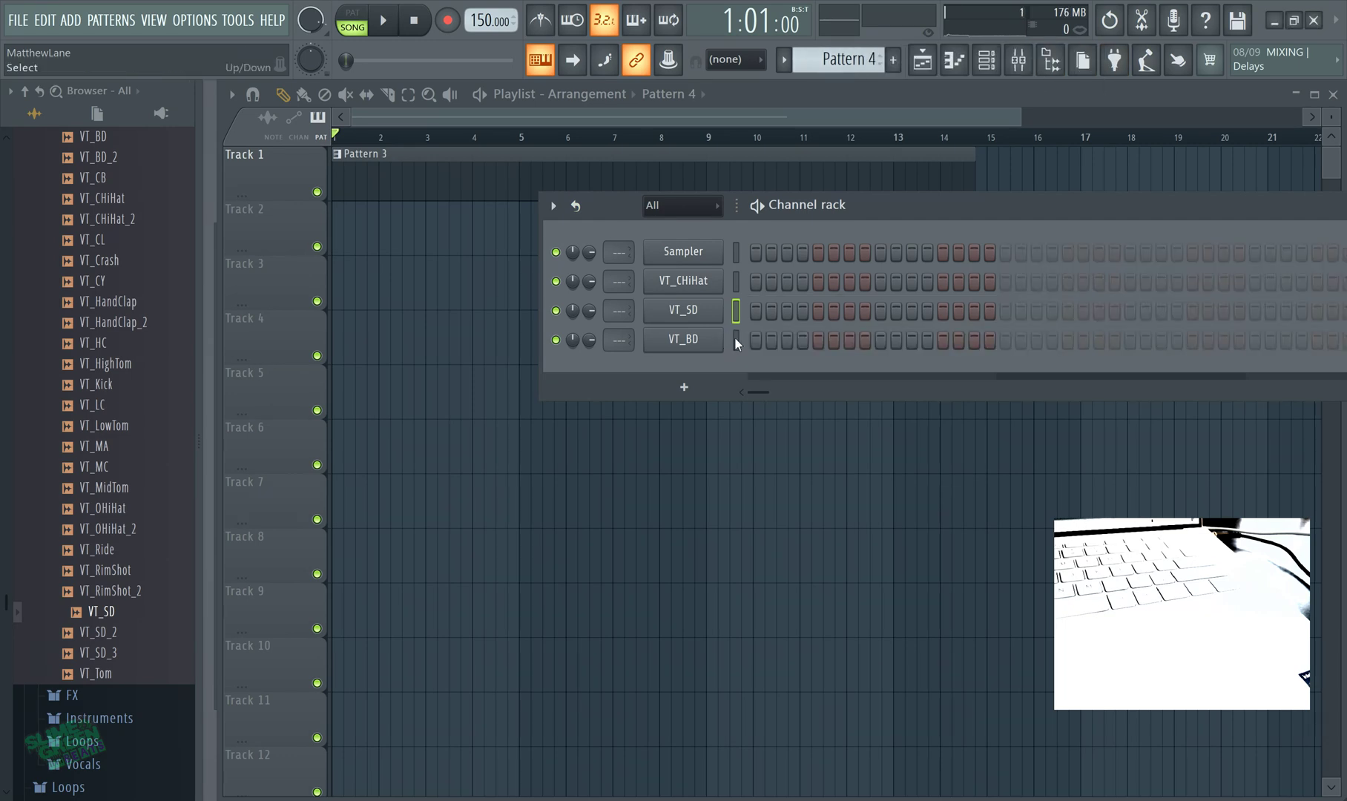
{"action": "key", "text": "alt+Up"}
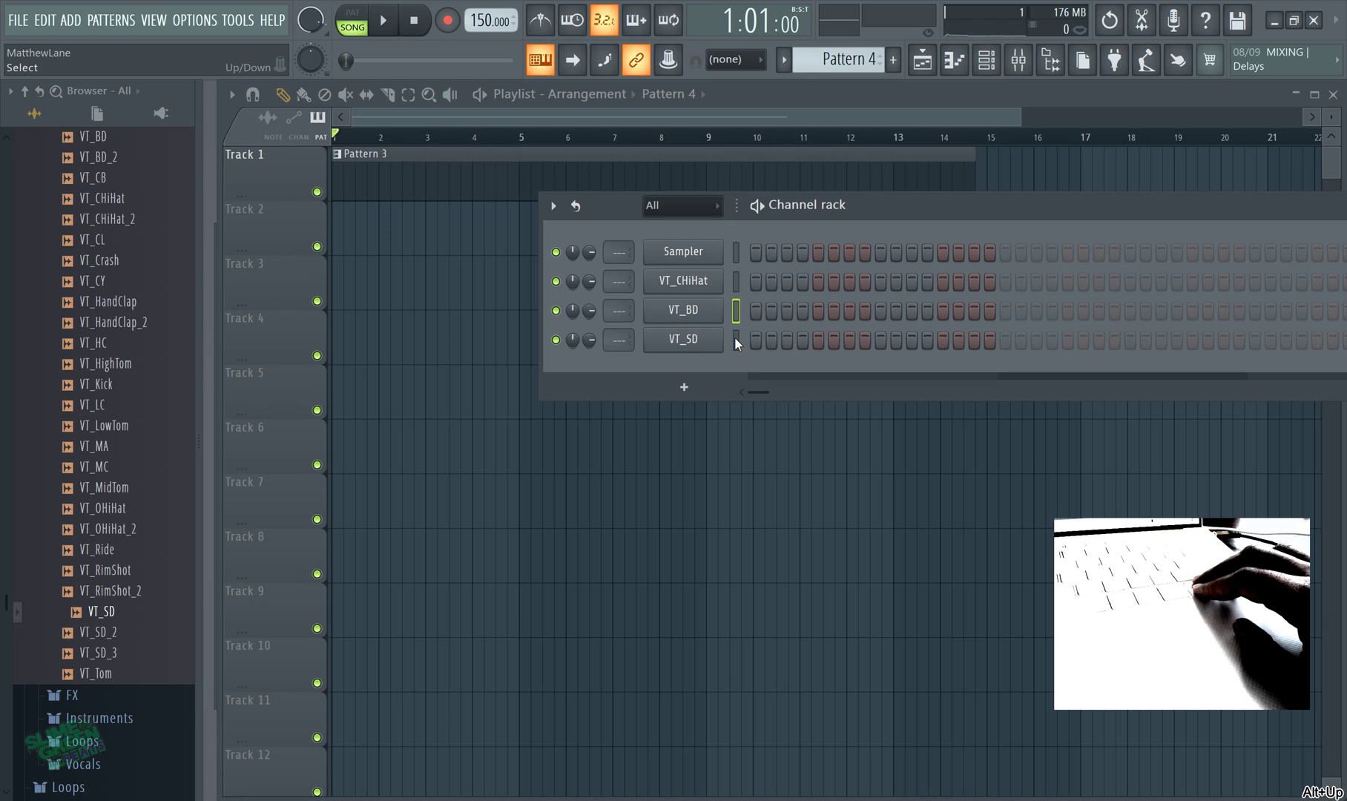
{"action": "key", "text": "alt+Up"}
{"action": "key", "text": "alt+Up"}
{"action": "left_click", "coordinate": [736, 339]}
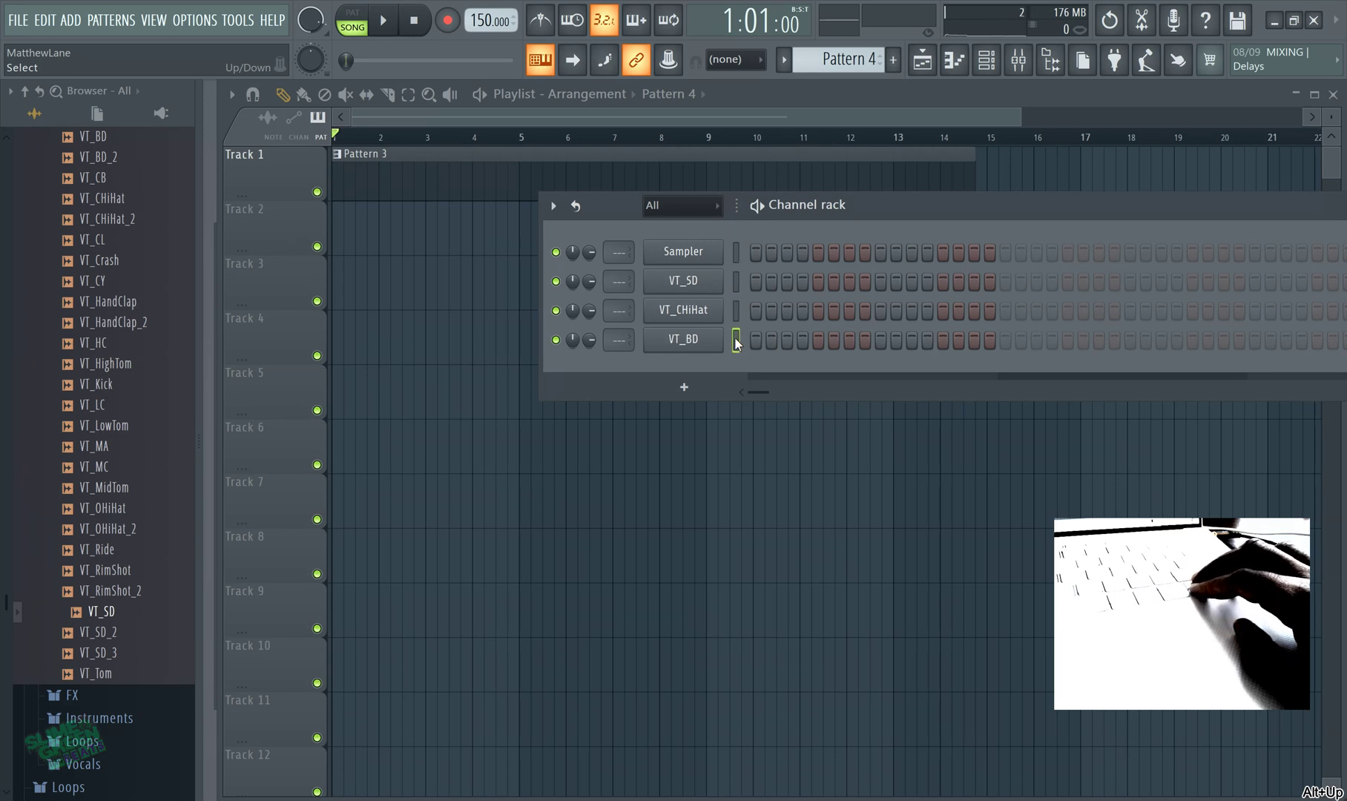
{"action": "key", "text": "alt+Up"}
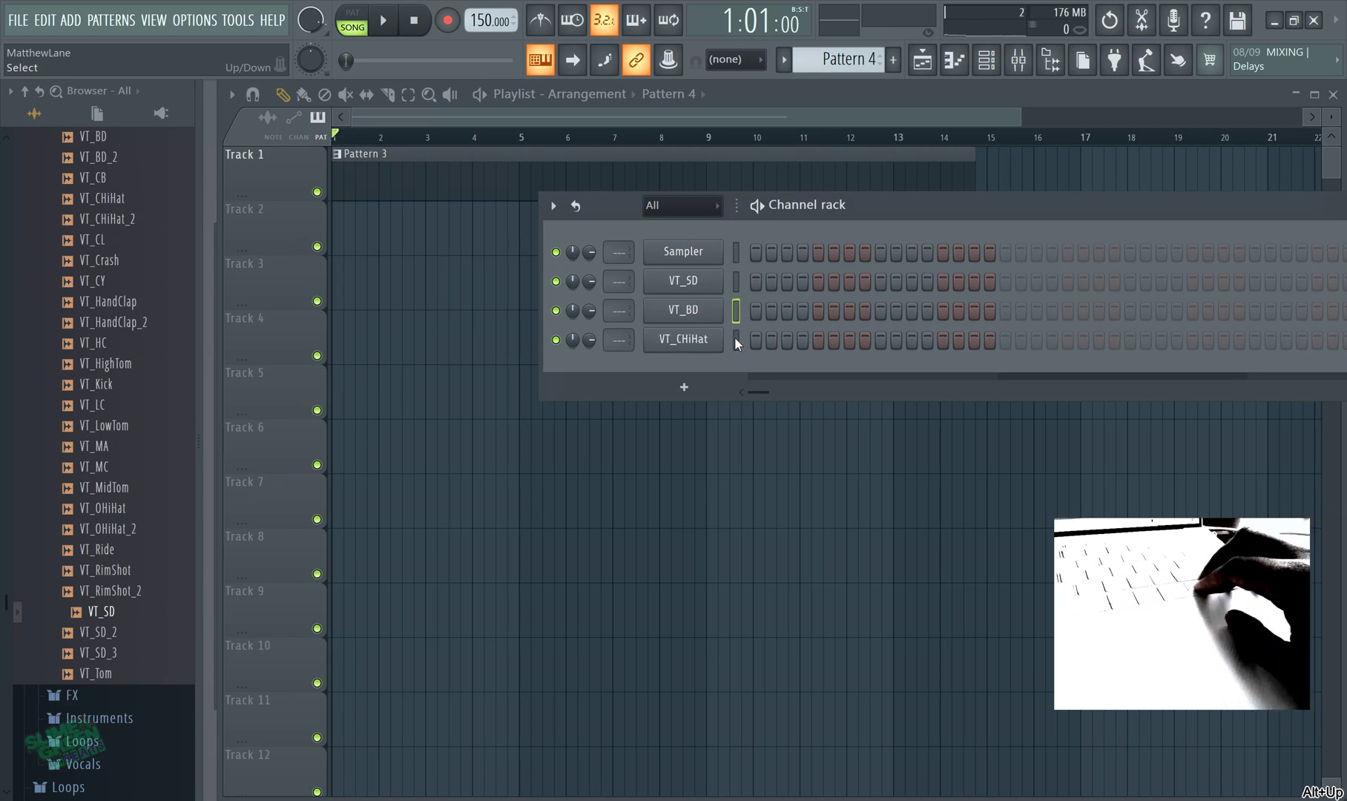
{"action": "key", "text": "Up"}
{"action": "left_click", "coordinate": [736, 339]}
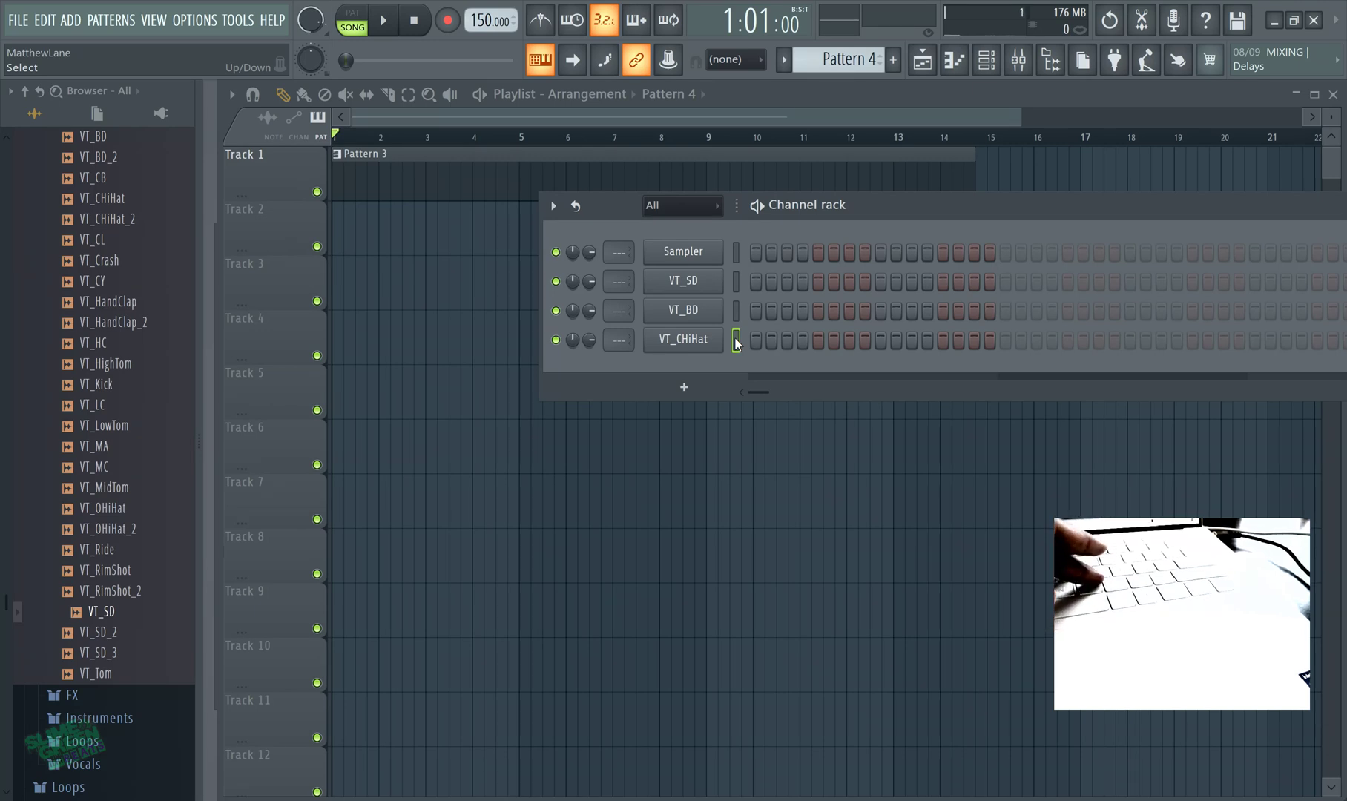
{"action": "key", "text": "Up"}
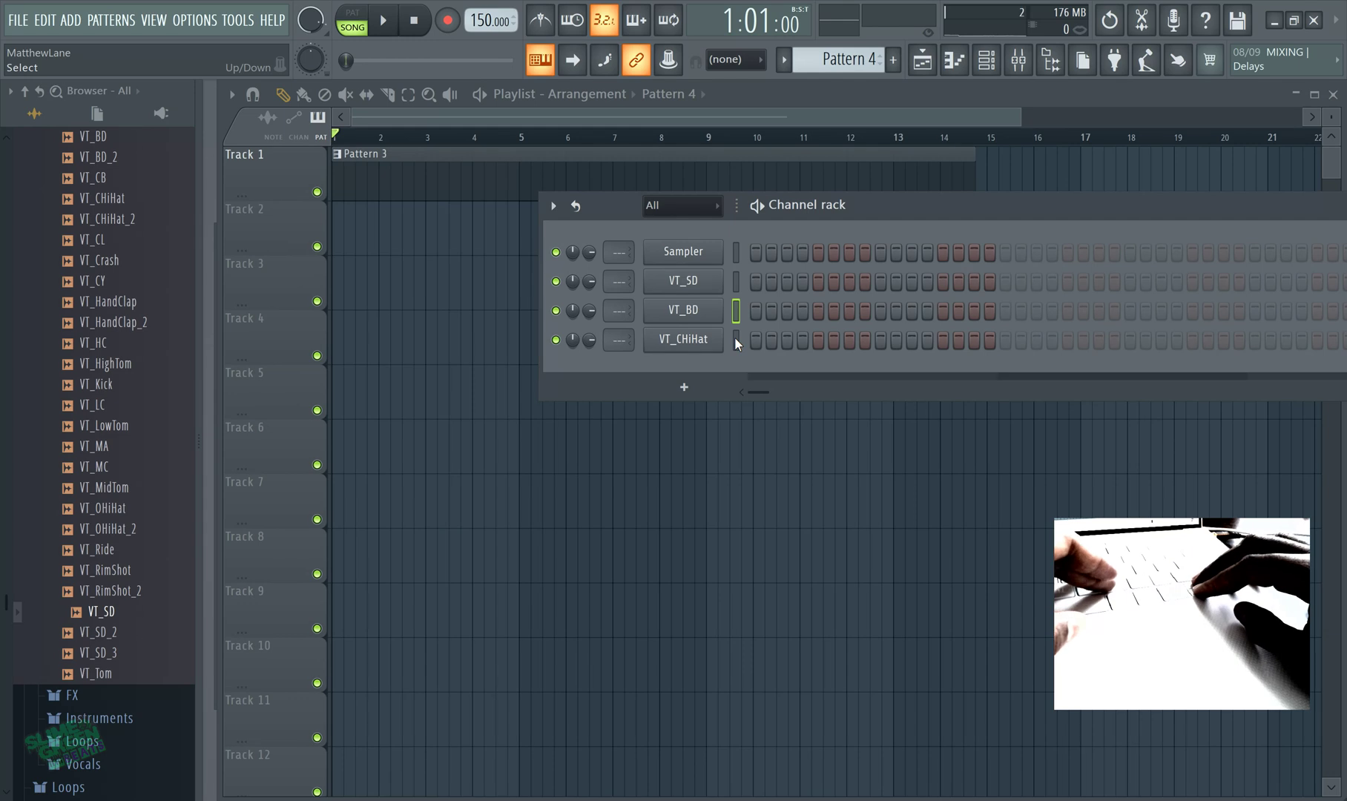
Step: Rehearse a kick and snare rhythm by playing notes while alternating the selection between VT_BD and VT_SD
{"action": "key", "text": "ctrl+s"}
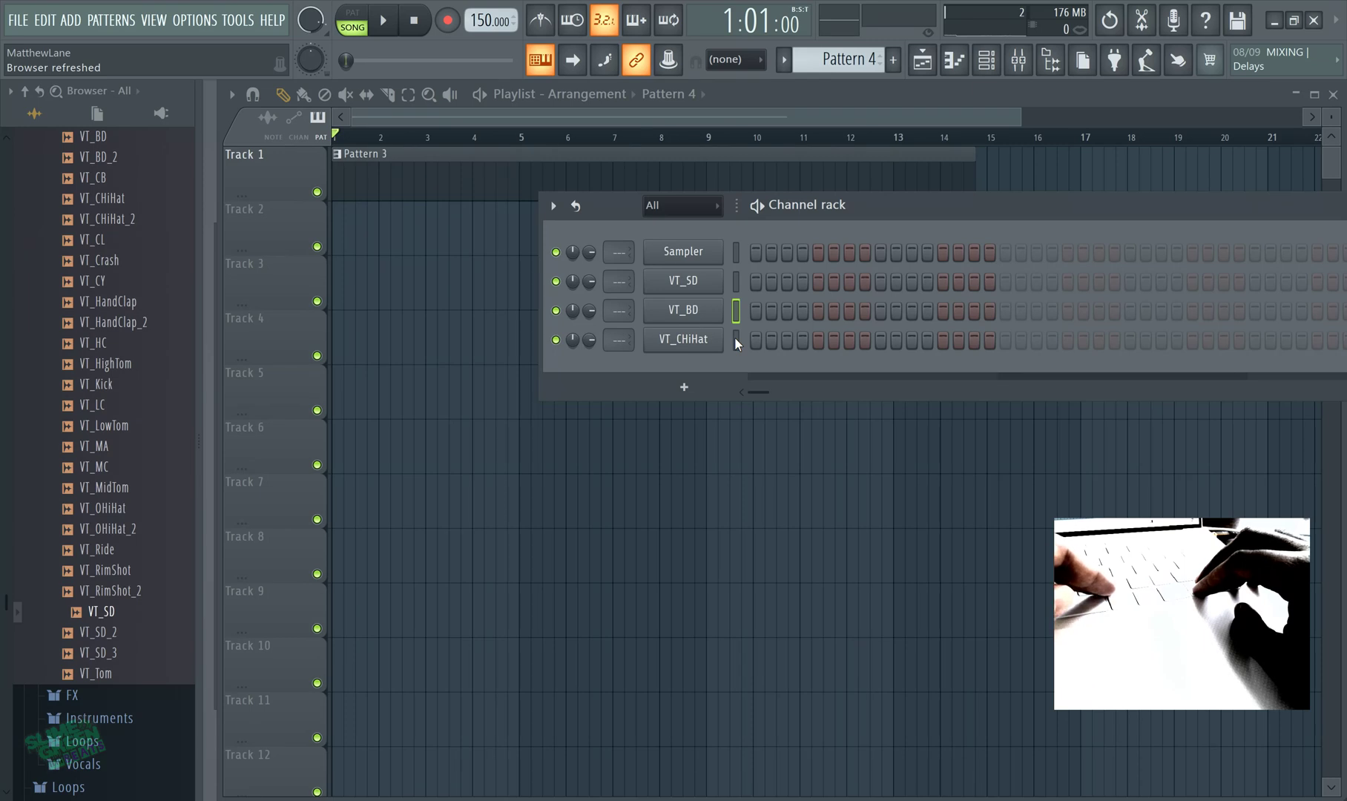
{"action": "key", "text": "z"}
{"action": "key", "text": "Up"}
{"action": "key", "text": "z"}
{"action": "key", "text": "Down"}
{"action": "key", "text": "z"}
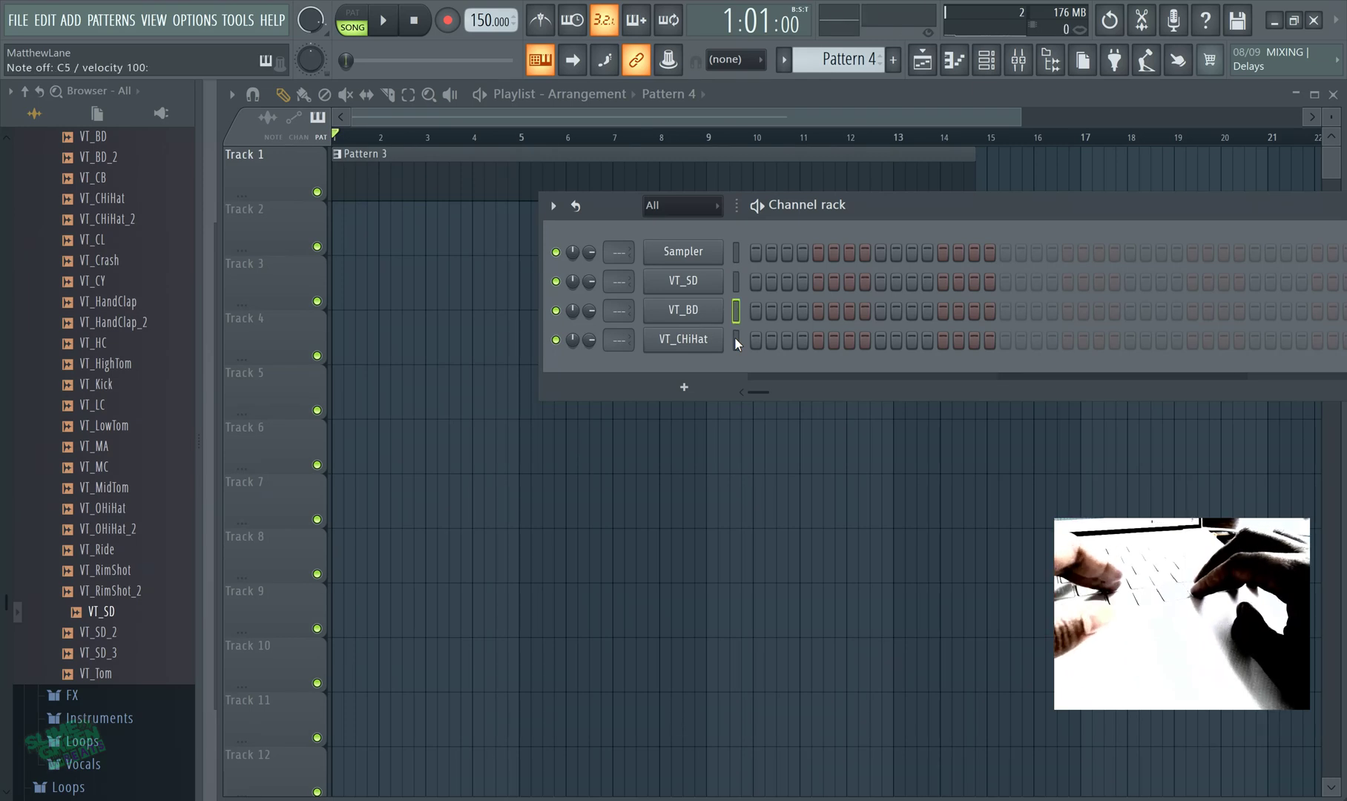
{"action": "key", "text": "Up"}
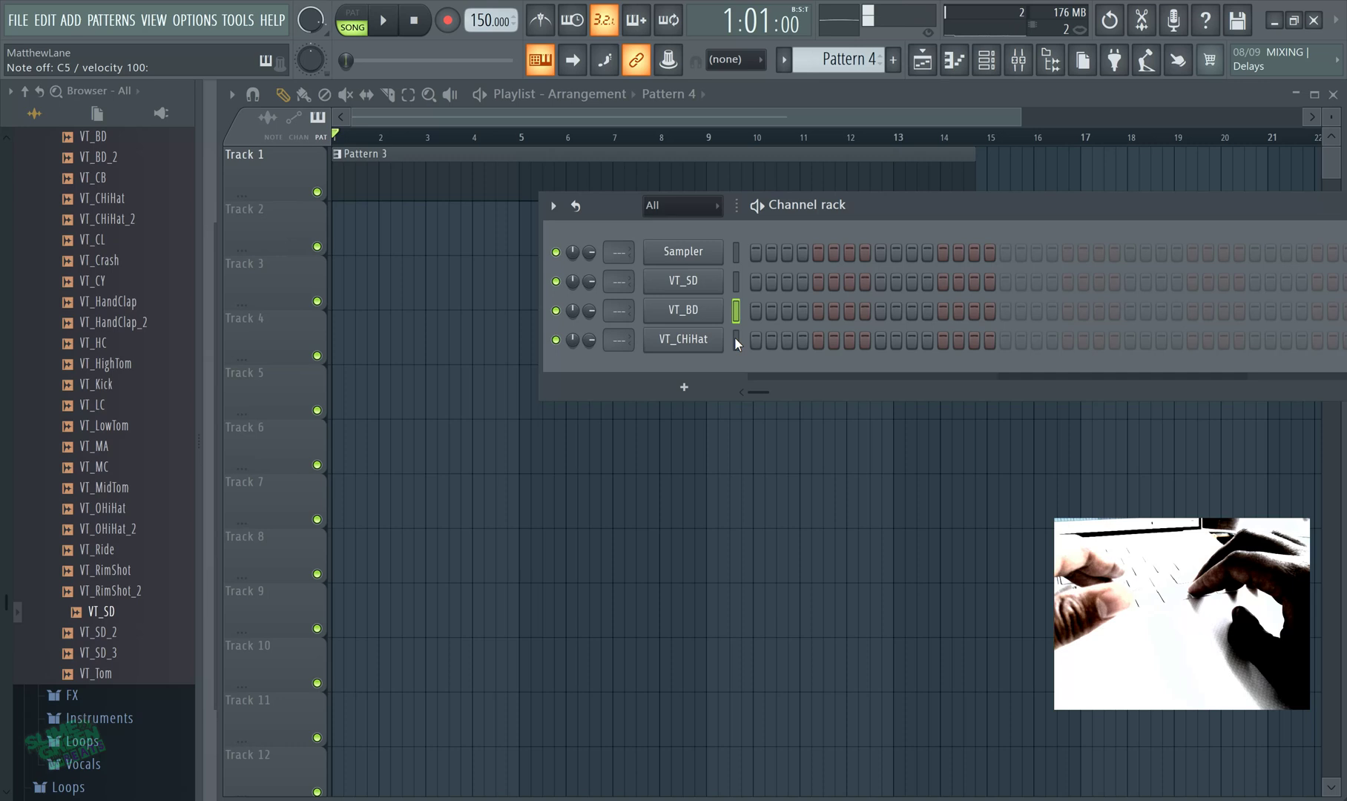
{"action": "key", "text": "Down"}
{"action": "key", "text": "z"}
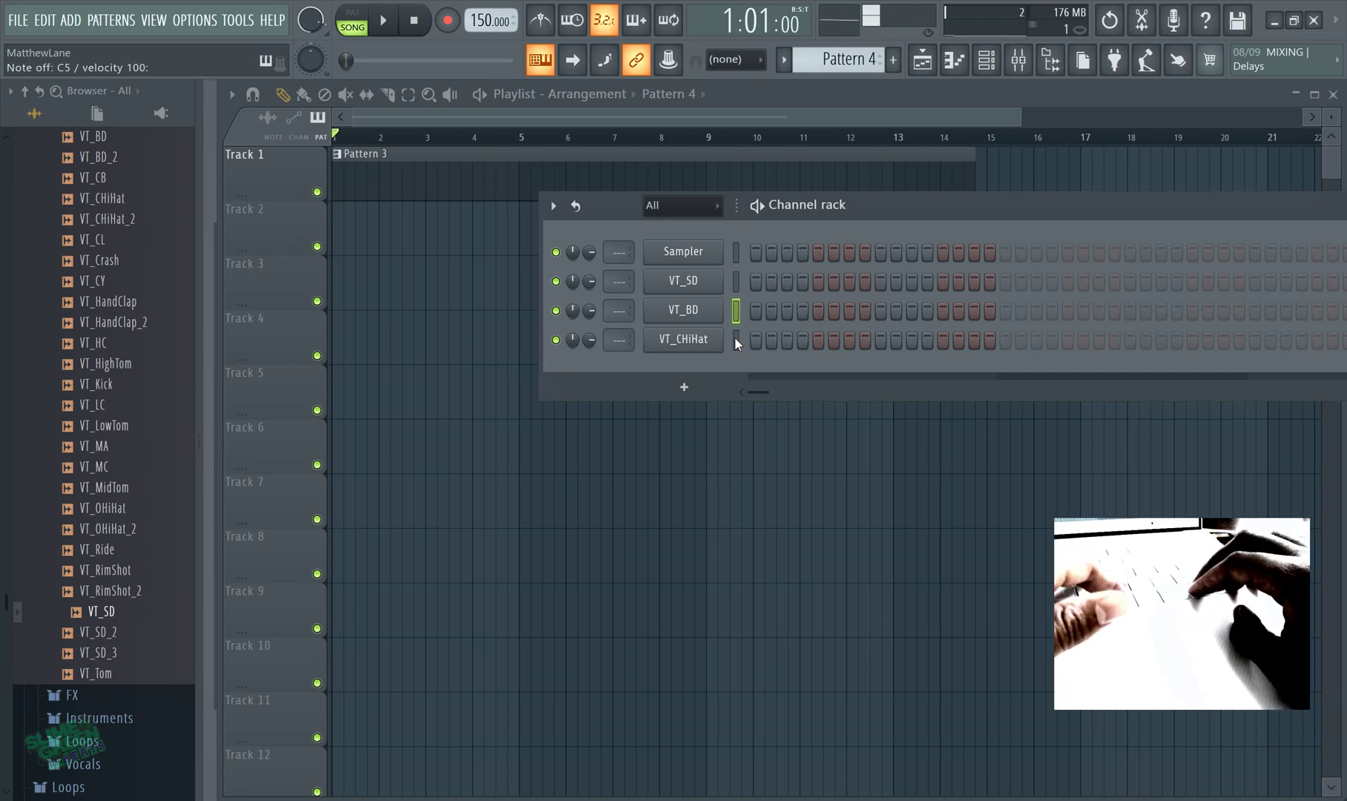
{"action": "key", "text": "Up"}
{"action": "key", "text": "z"}
{"action": "key", "text": "Down"}
{"action": "key", "text": "z"}
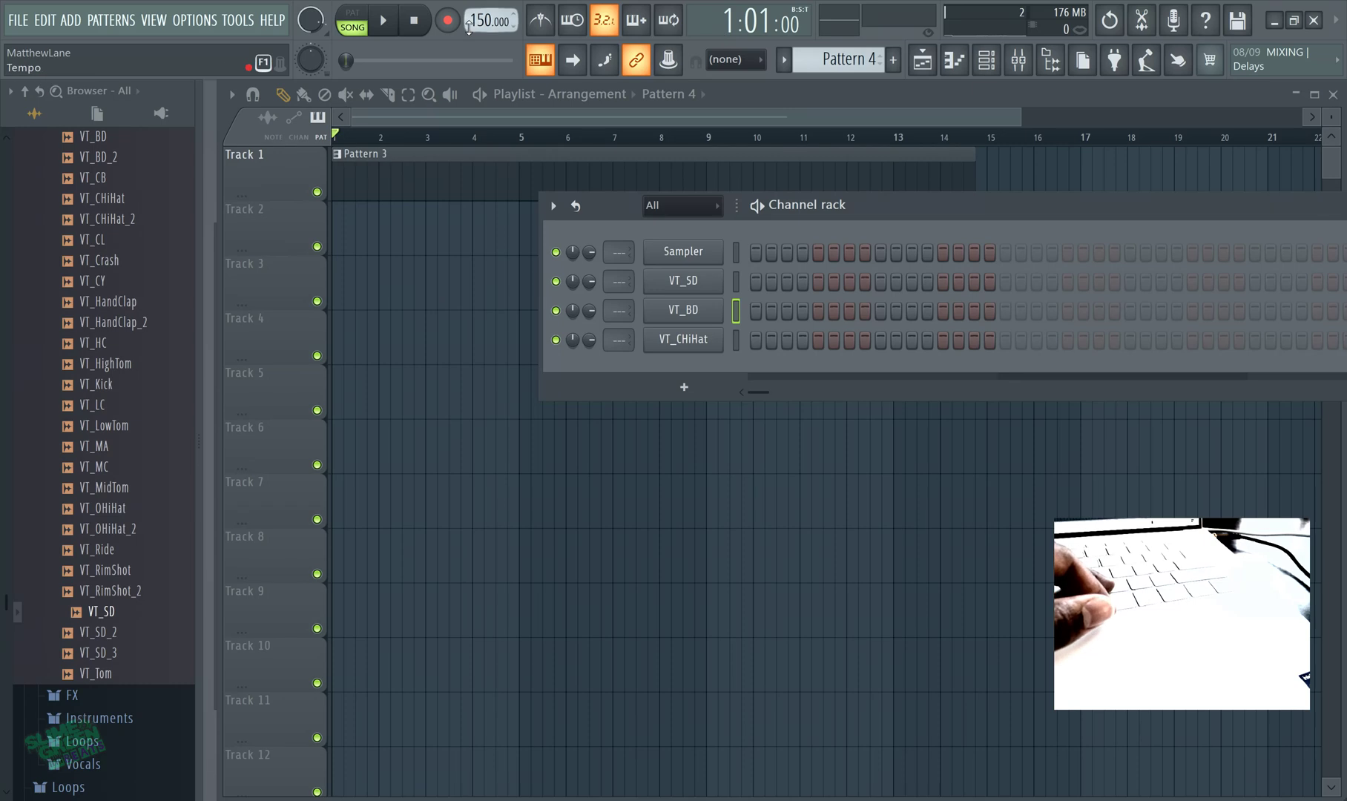
Step: Set the global snap to Beat and start recording the new pattern in song mode
{"action": "left_click", "coordinate": [734, 60]}
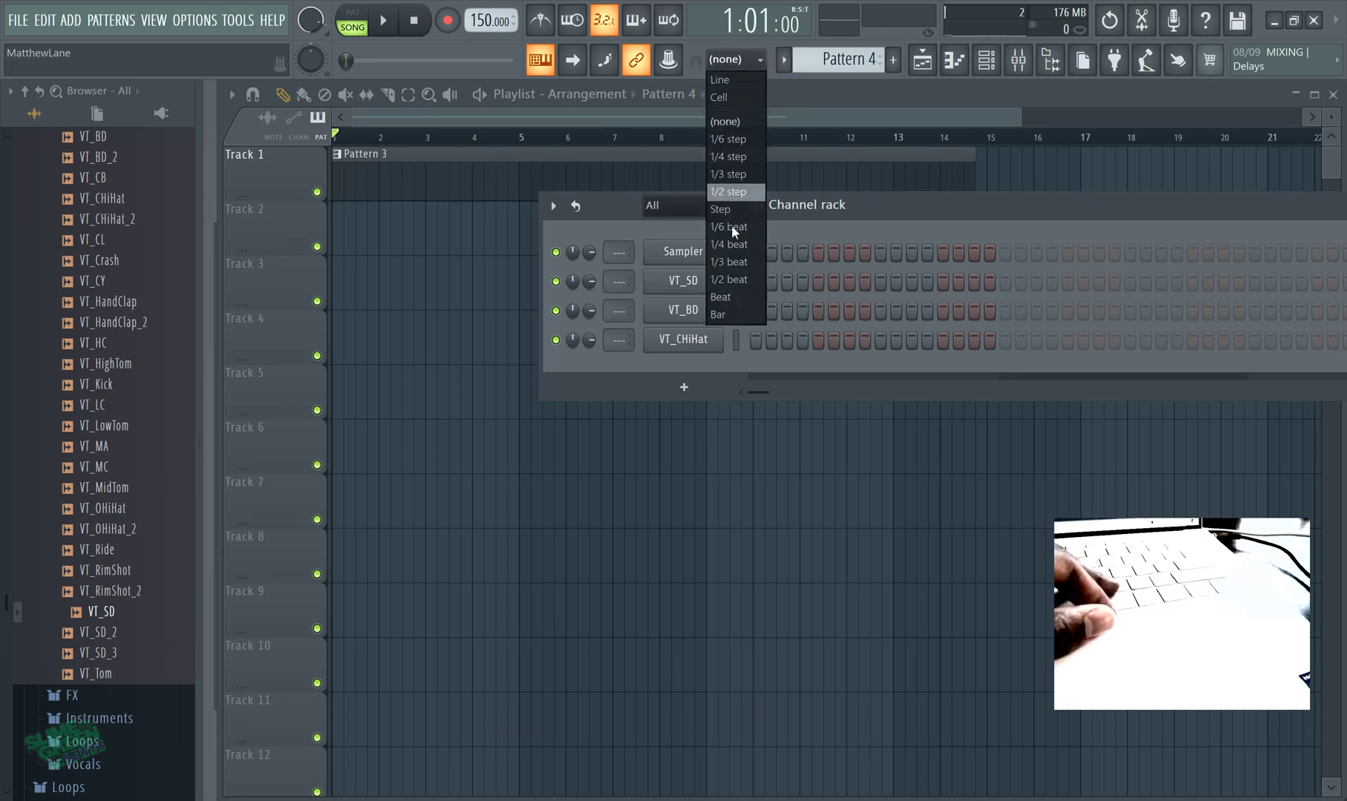
{"action": "left_click", "coordinate": [726, 303]}
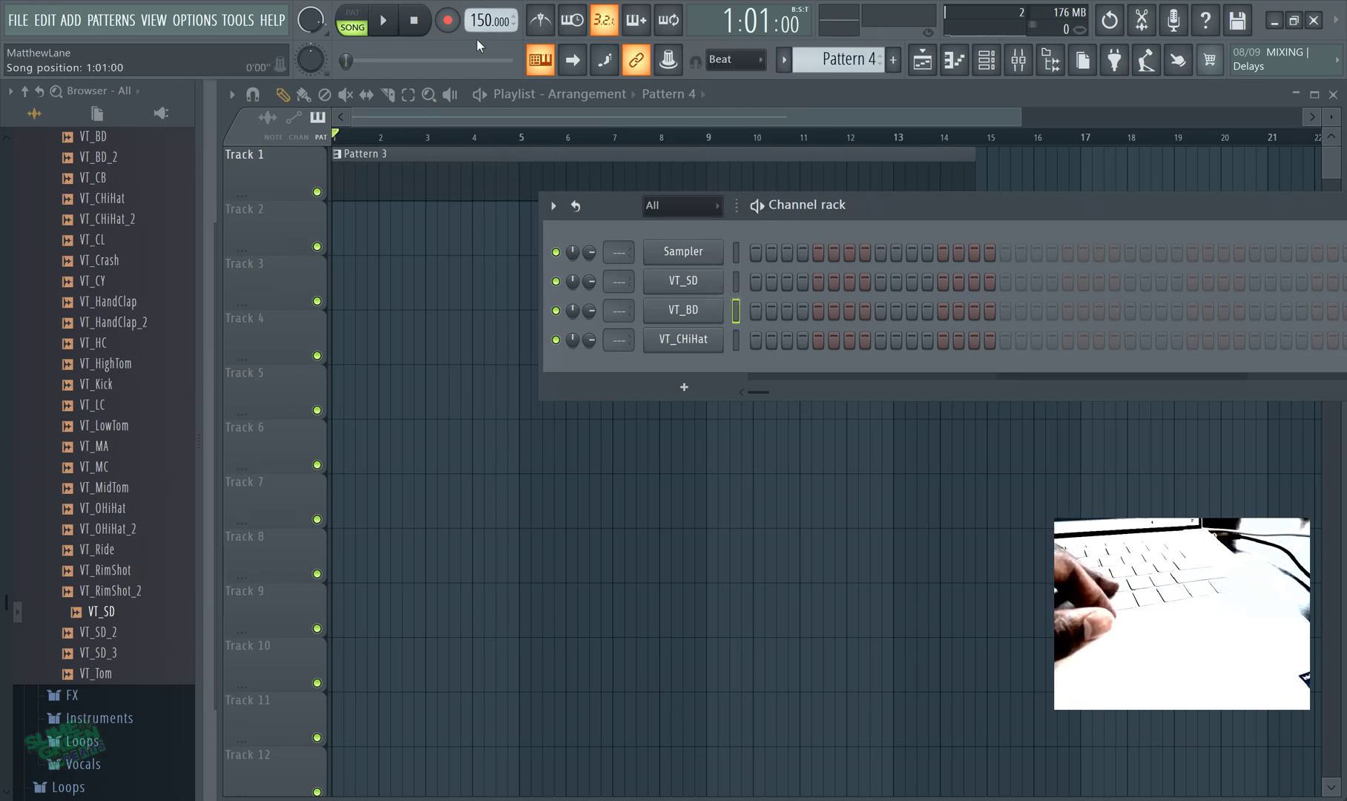
{"action": "left_click", "coordinate": [384, 20]}
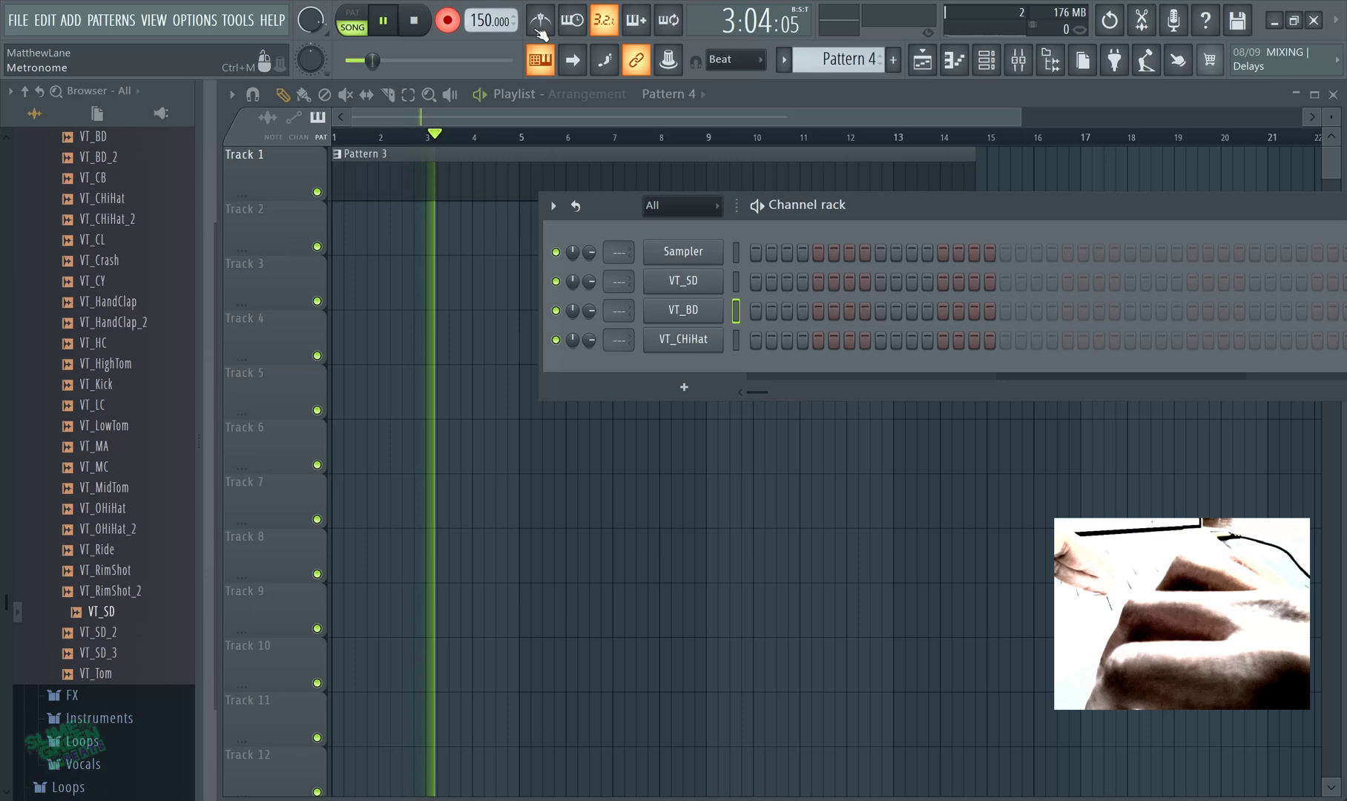
Step: Turn on the metronome and record the drum hits into Pattern 4, and end recording and playback around bar 11
{"action": "left_click", "coordinate": [539, 27]}
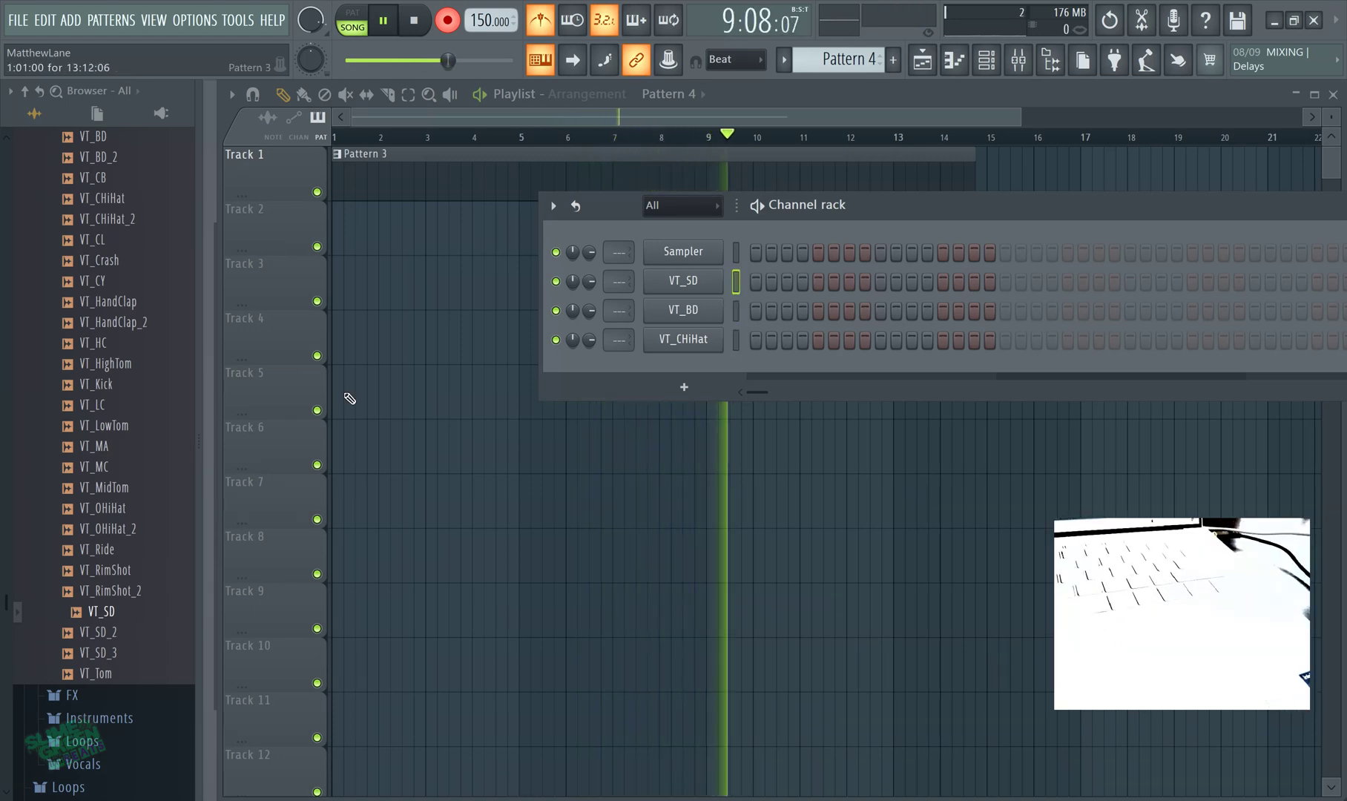
{"action": "left_click", "coordinate": [448, 24]}
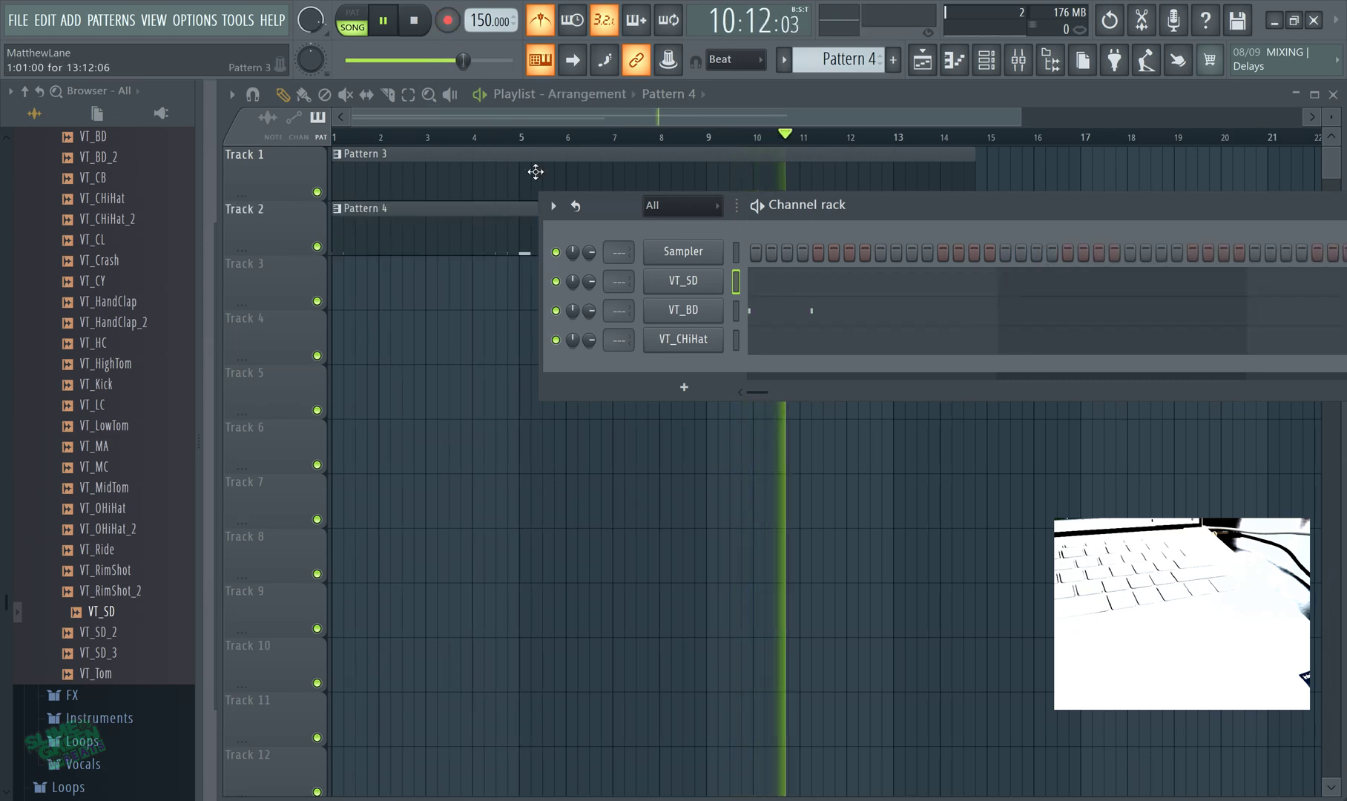
{"action": "key", "text": "space"}
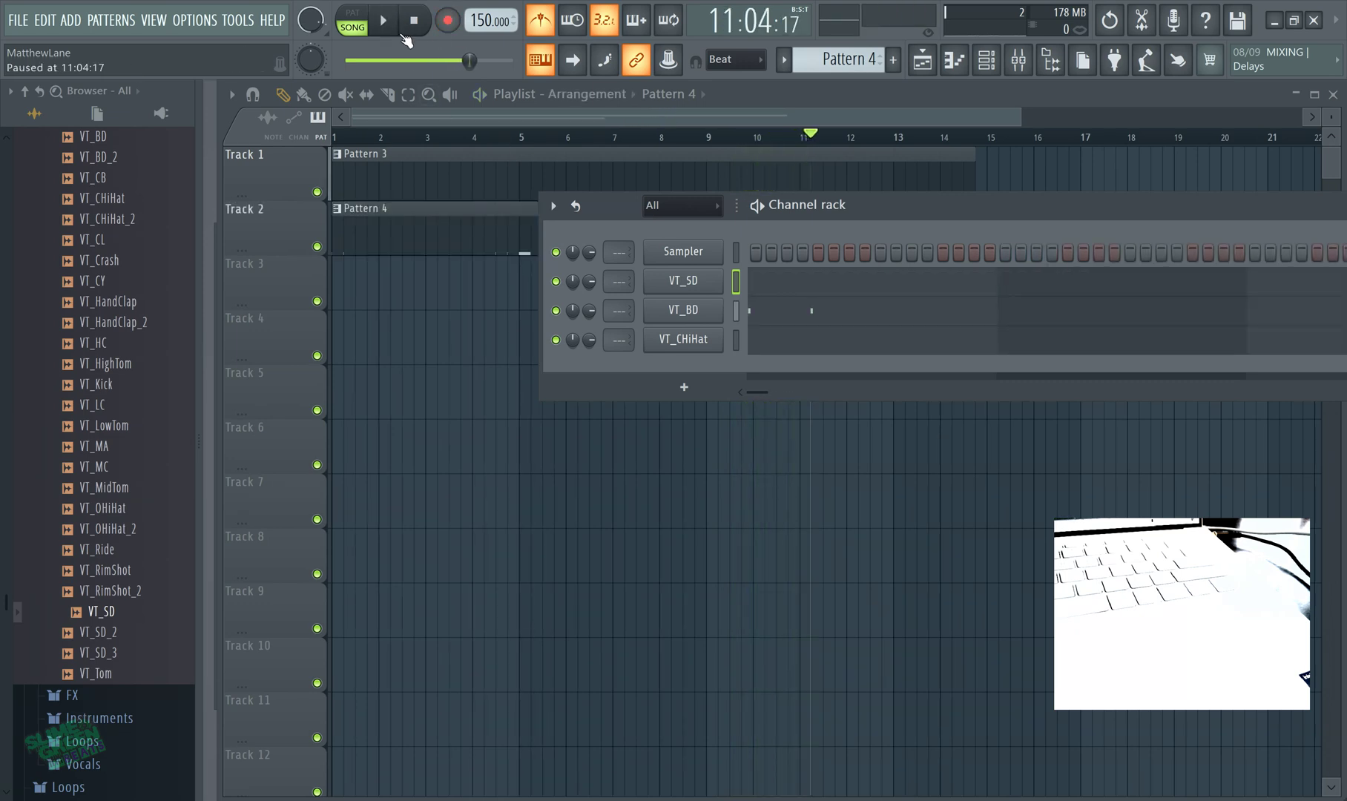
Step: Delete the Pattern 3 clip from Track 1 and play the Pattern 4 clip from the middle of bar 4
{"action": "right_click", "coordinate": [522, 150]}
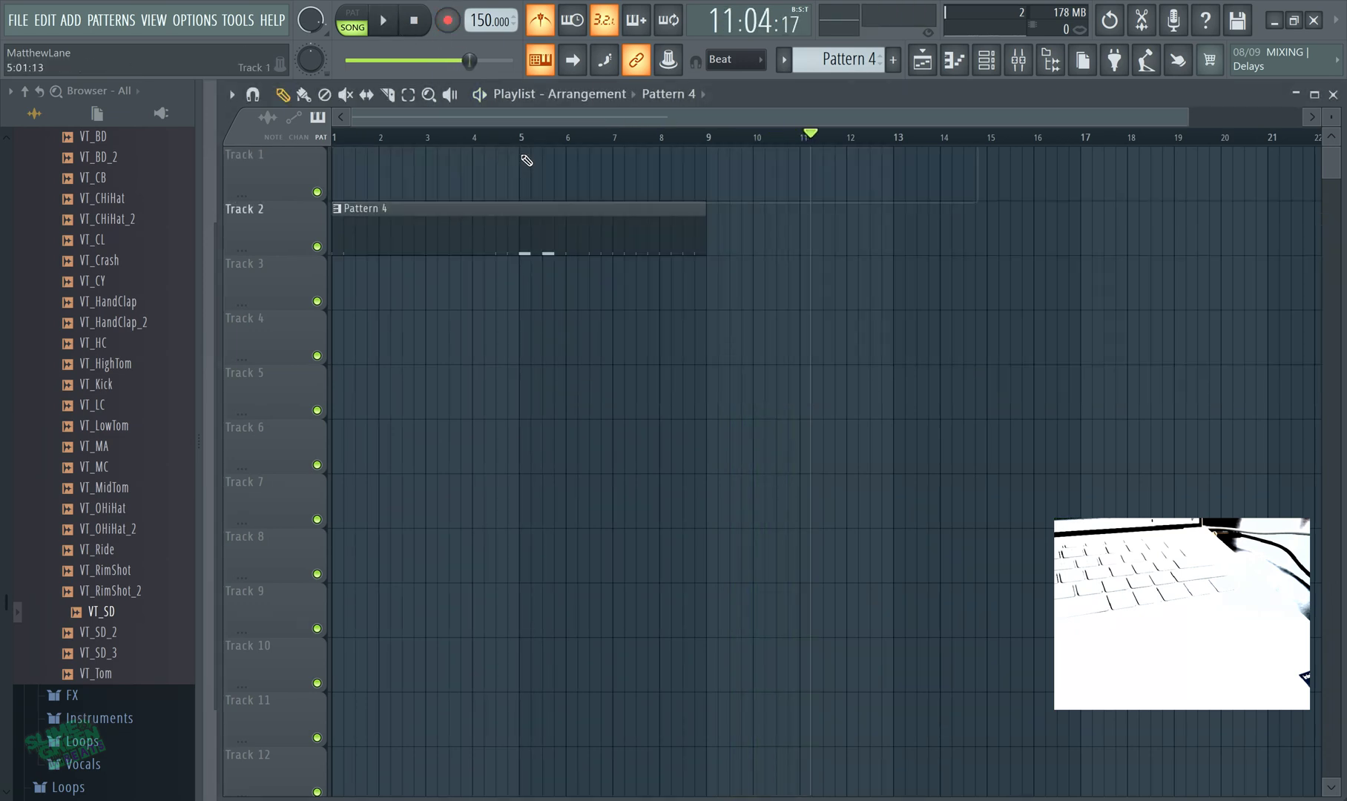
{"action": "left_click", "coordinate": [482, 135]}
{"action": "left_click", "coordinate": [414, 22]}
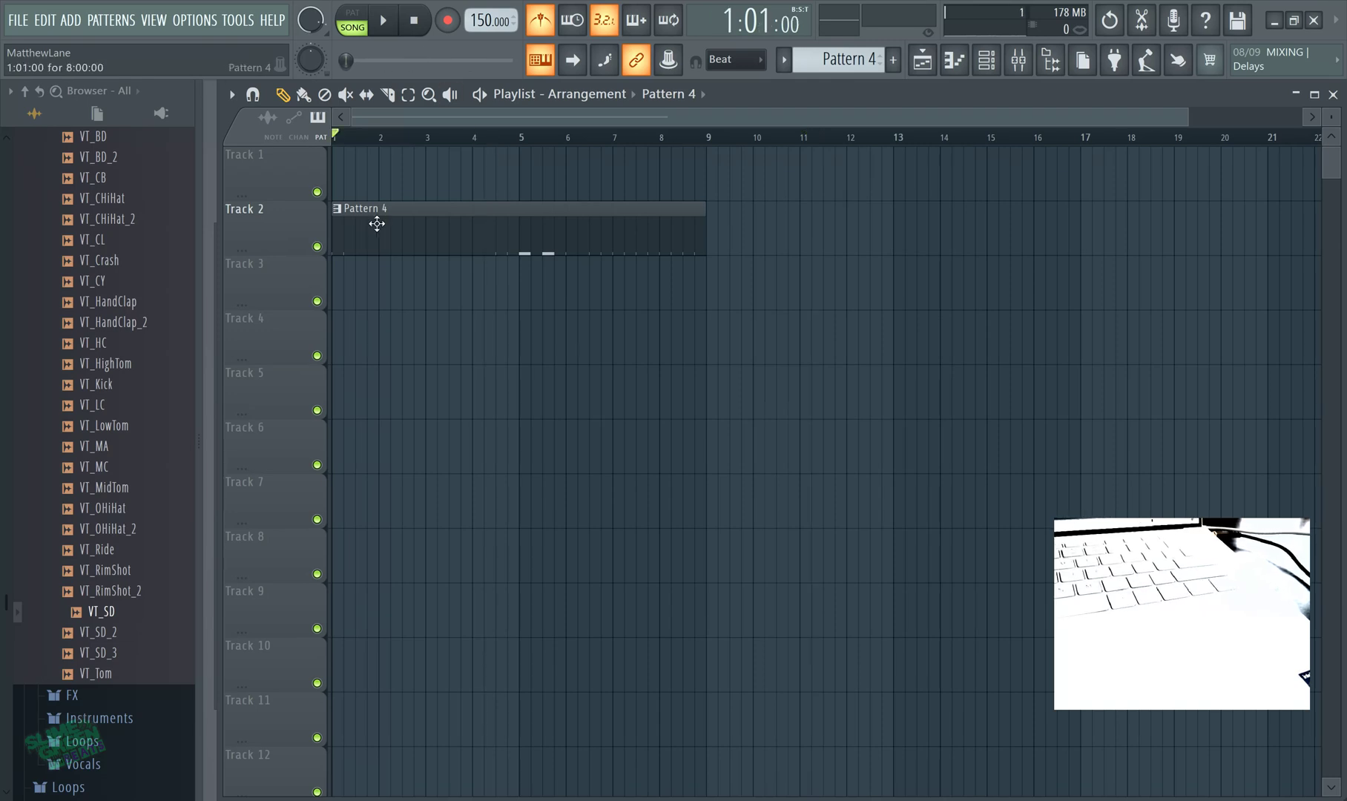
{"action": "left_click_drag", "start_coordinate": [509, 138], "coordinate": [500, 149]}
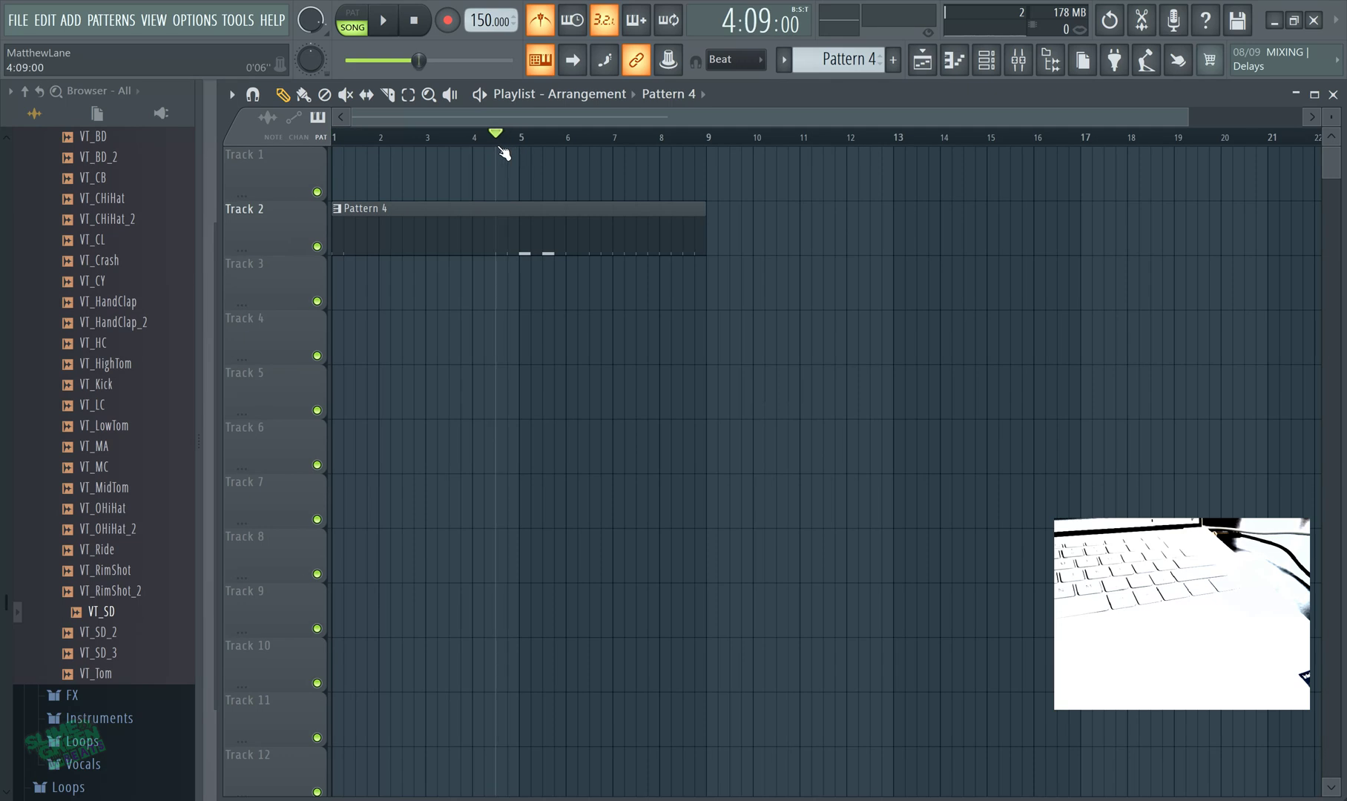
{"action": "key", "text": "space"}
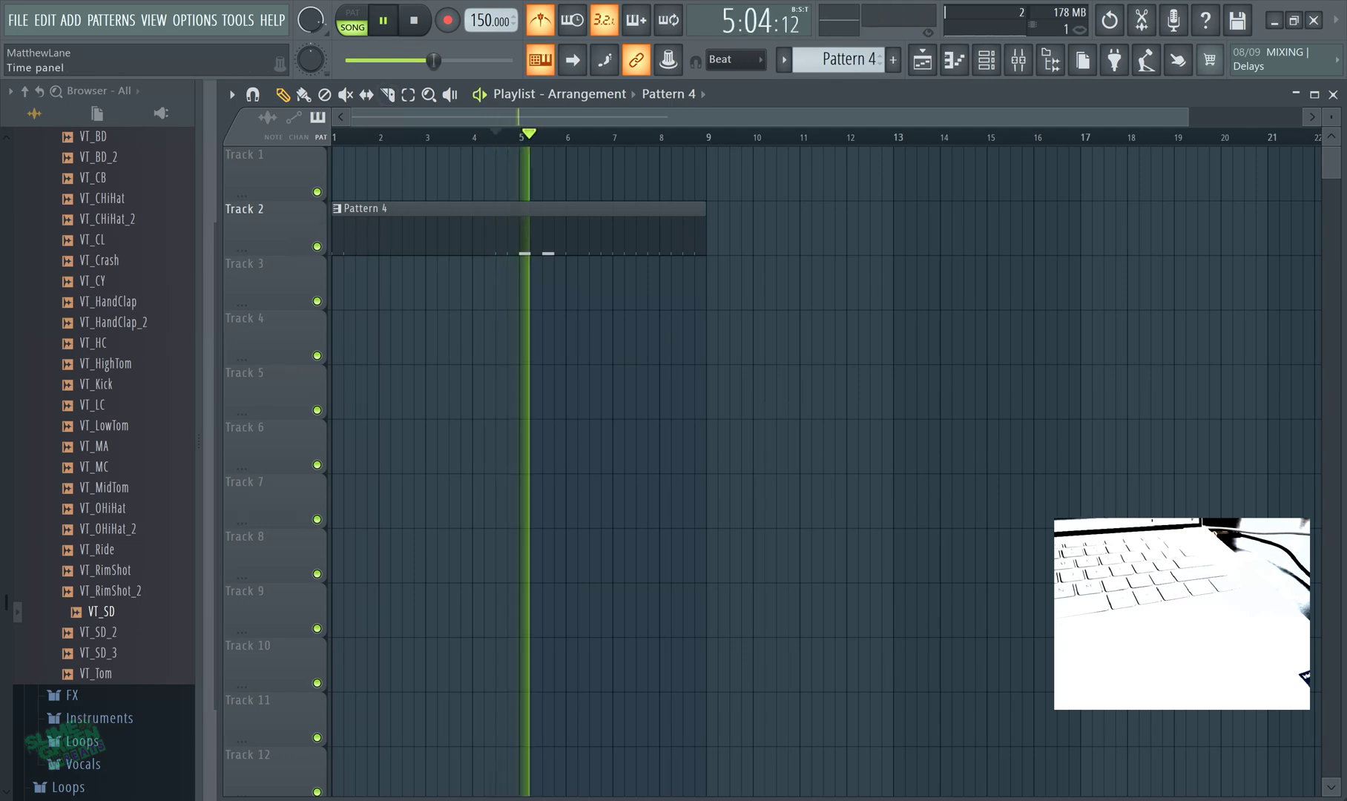
Step: Trim the unwanted start off the Pattern 4 clip and place it at bar 1 of Track 1
{"action": "left_click_drag", "start_coordinate": [334, 240], "coordinate": [287, 222]}
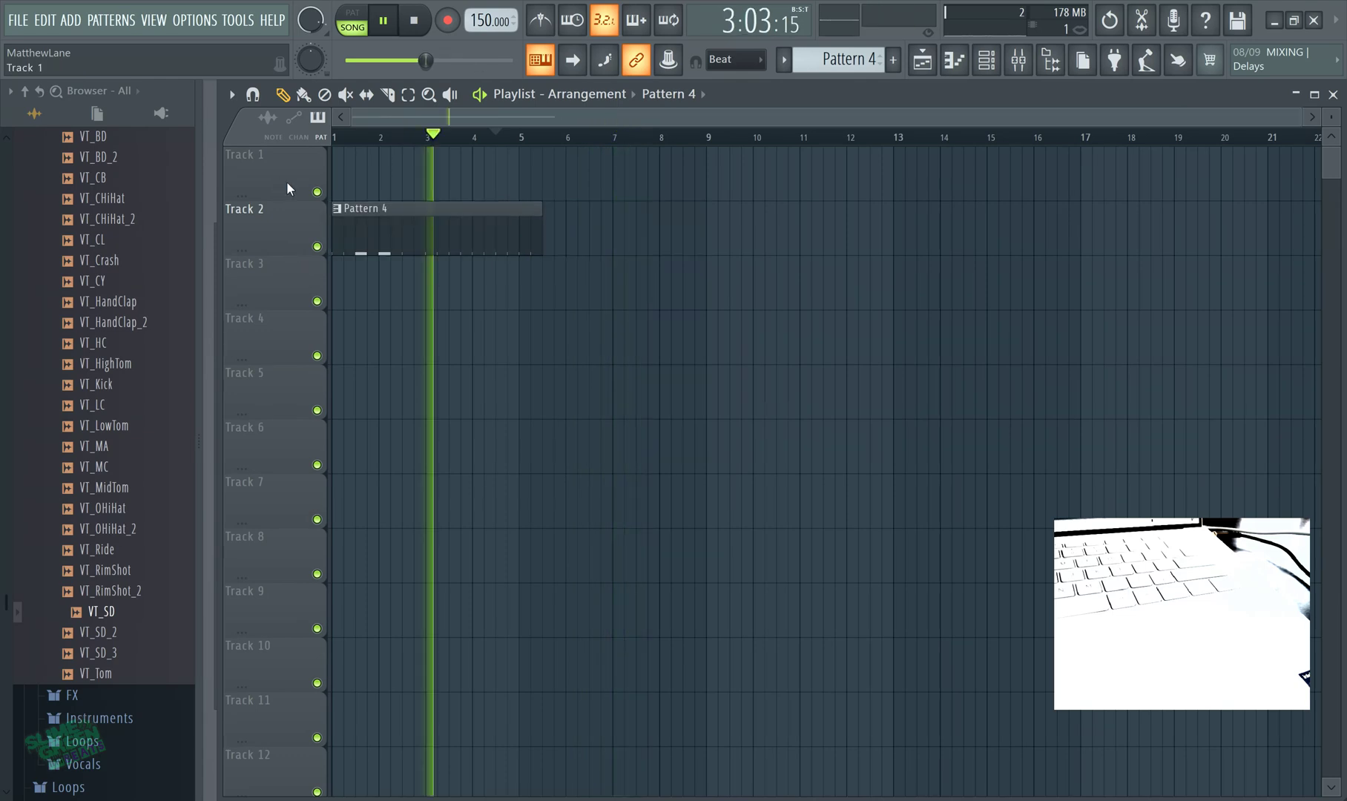
{"action": "left_click_drag", "start_coordinate": [373, 205], "coordinate": [343, 138]}
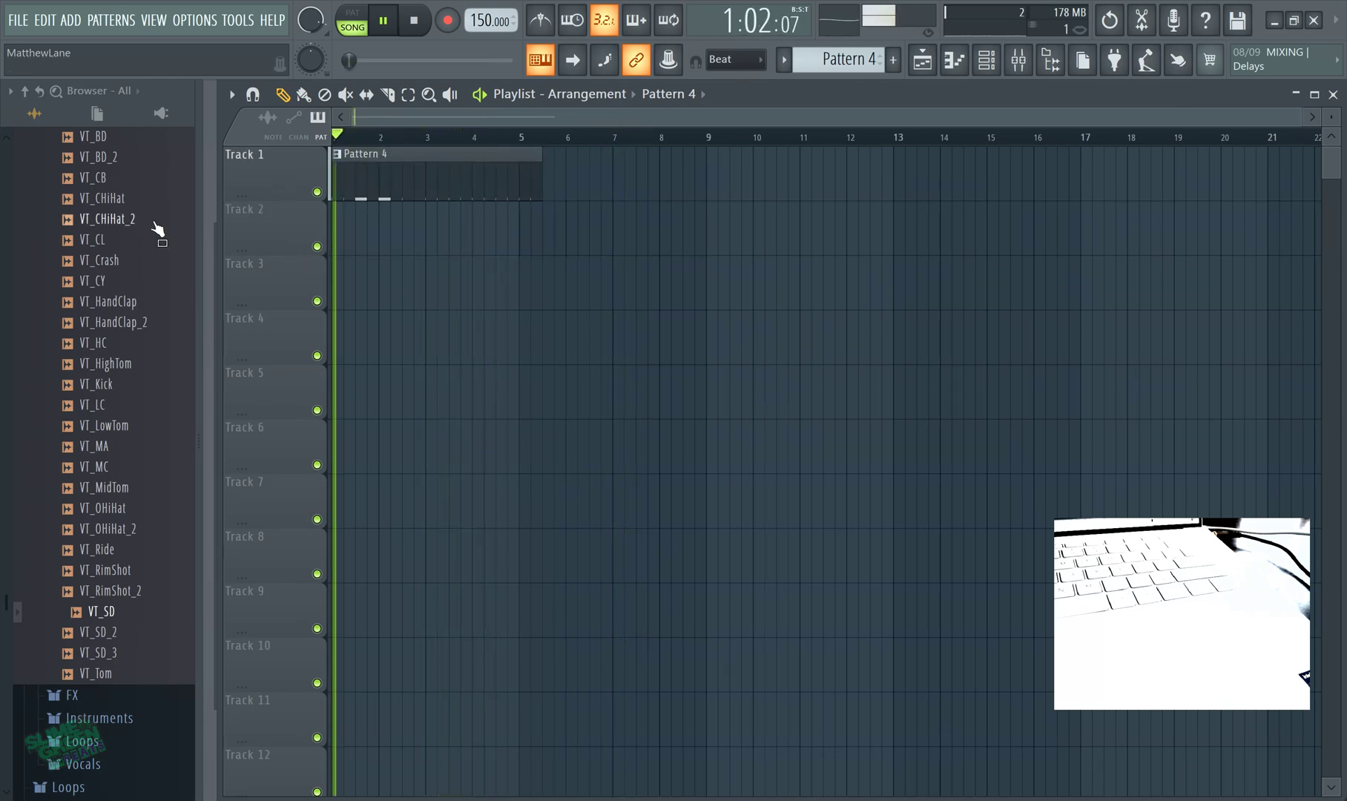
{"action": "left_click", "coordinate": [986, 59]}
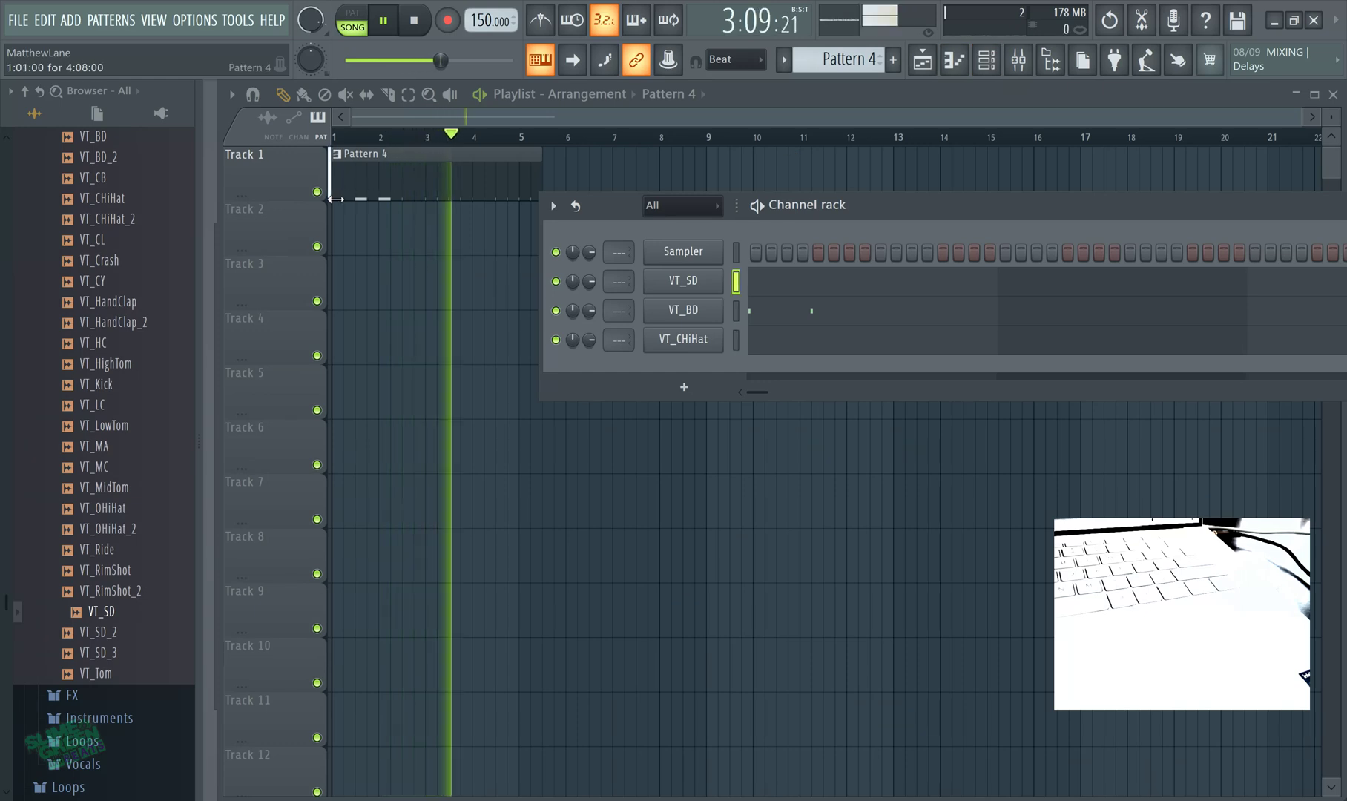
{"action": "left_click_drag", "start_coordinate": [335, 199], "coordinate": [436, 179]}
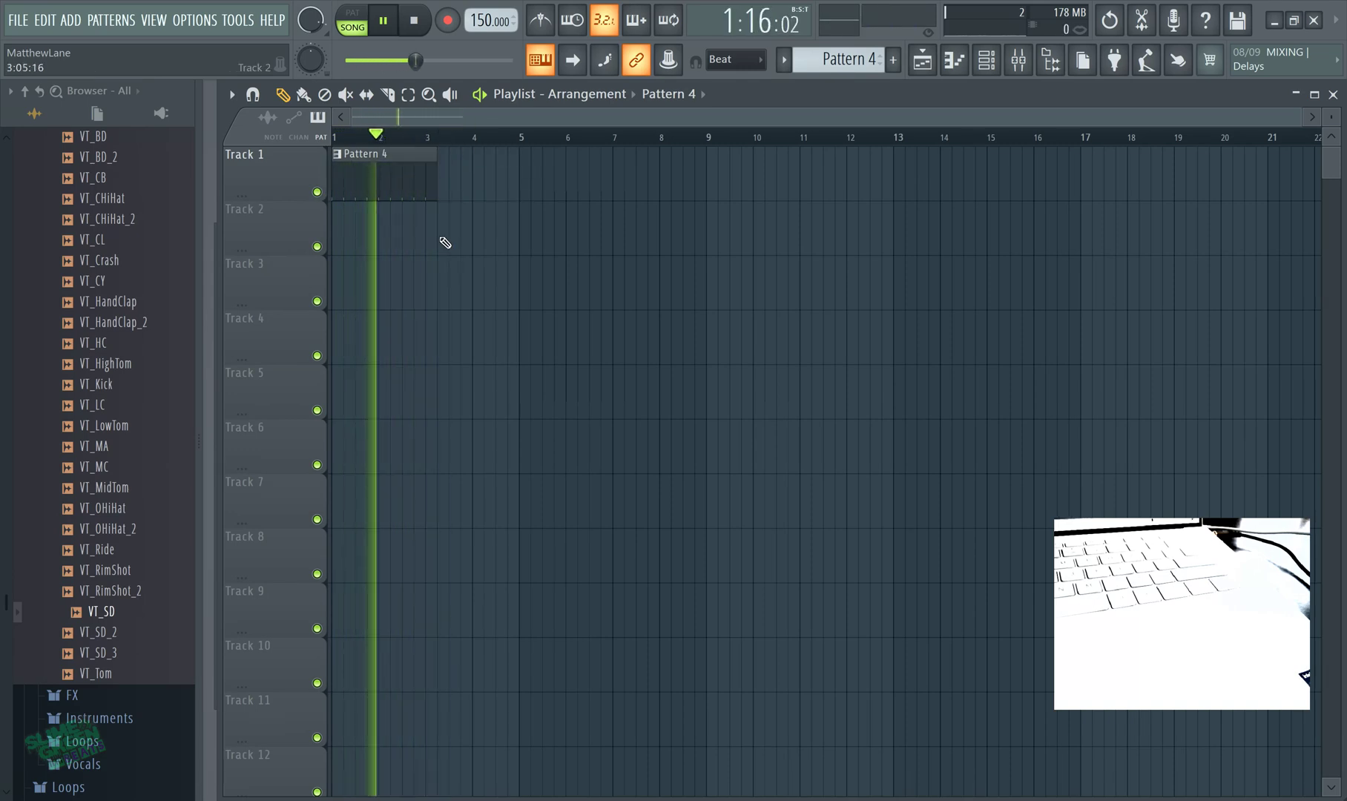
Step: Shorten the end of the Pattern 4 clip to two full bars and duplicate it directly after itself on Track 1
{"action": "scroll", "coordinate": [444, 243], "scroll_direction": "up", "scroll_amount": 2}
{"action": "left_click_drag", "start_coordinate": [461, 119], "coordinate": [400, 121]}
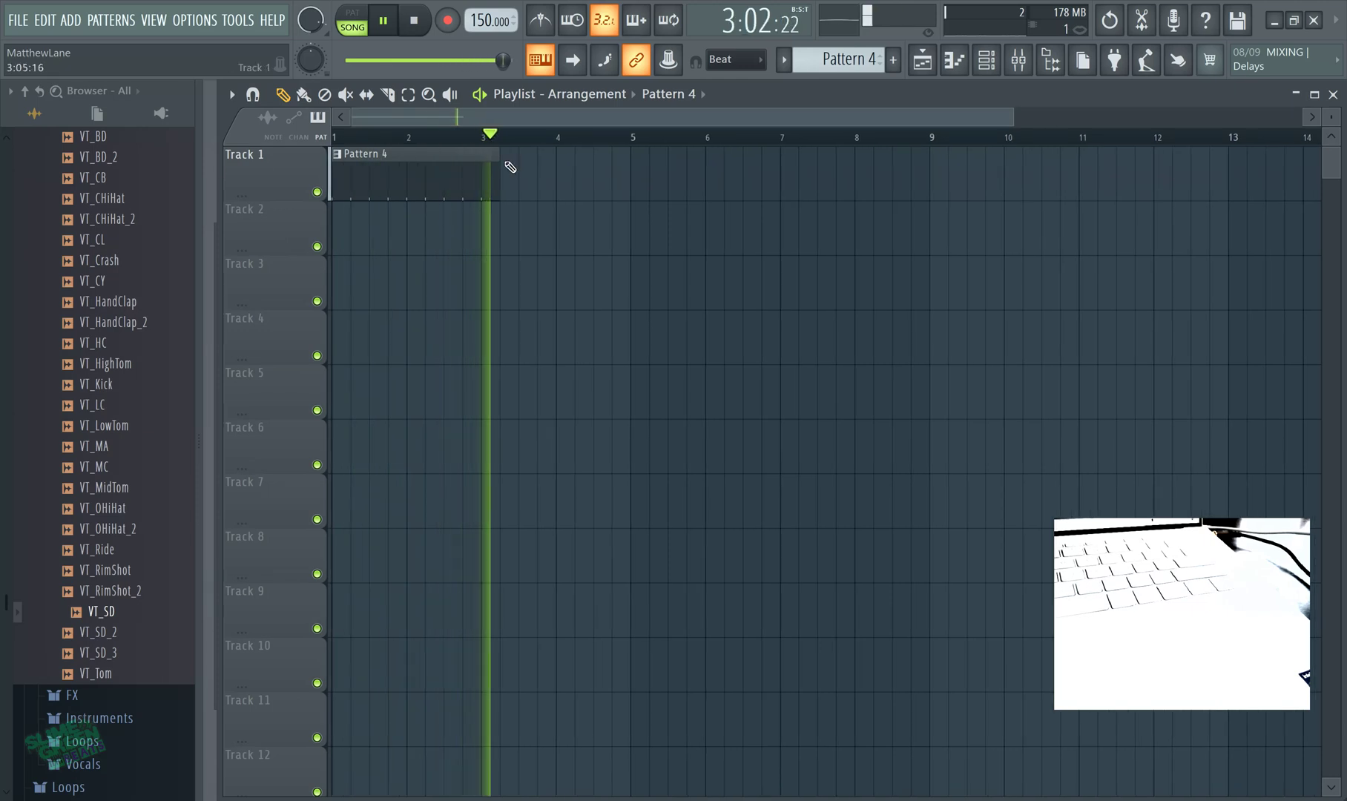
{"action": "left_click_drag", "start_coordinate": [499, 164], "coordinate": [481, 172]}
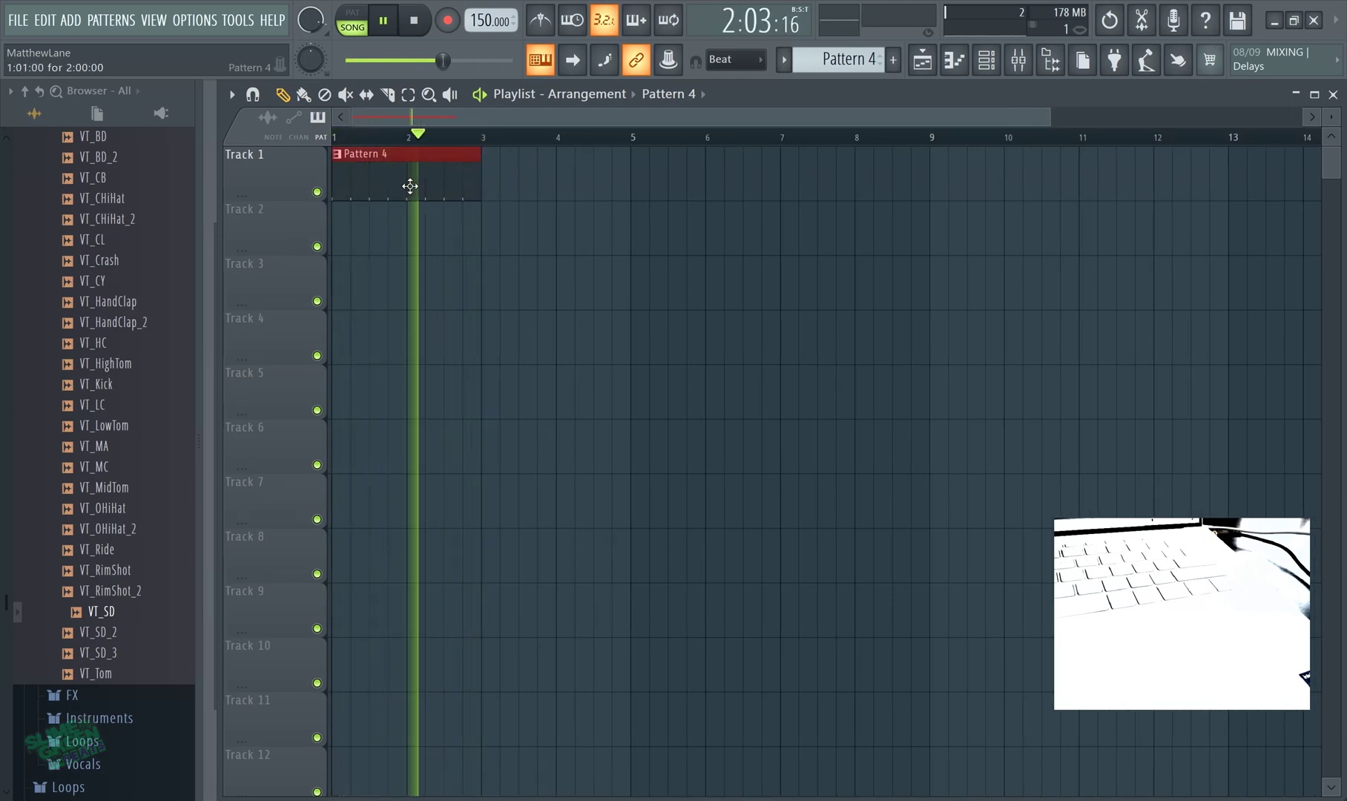
{"action": "key", "text": "ctrl+b"}
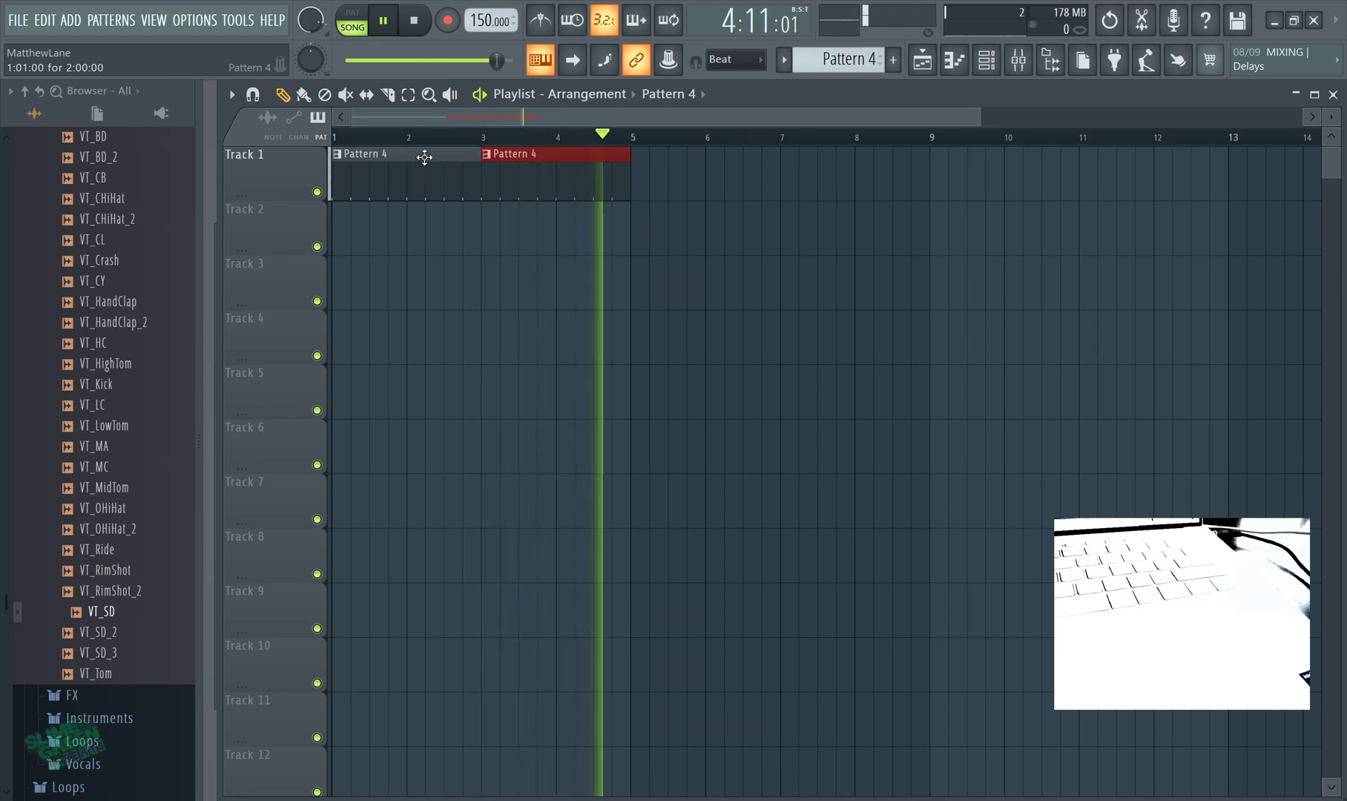
Step: Select all VT_SD notes in the Piano roll and nudge them slightly later, just off the grid
{"action": "left_click", "coordinate": [955, 59]}
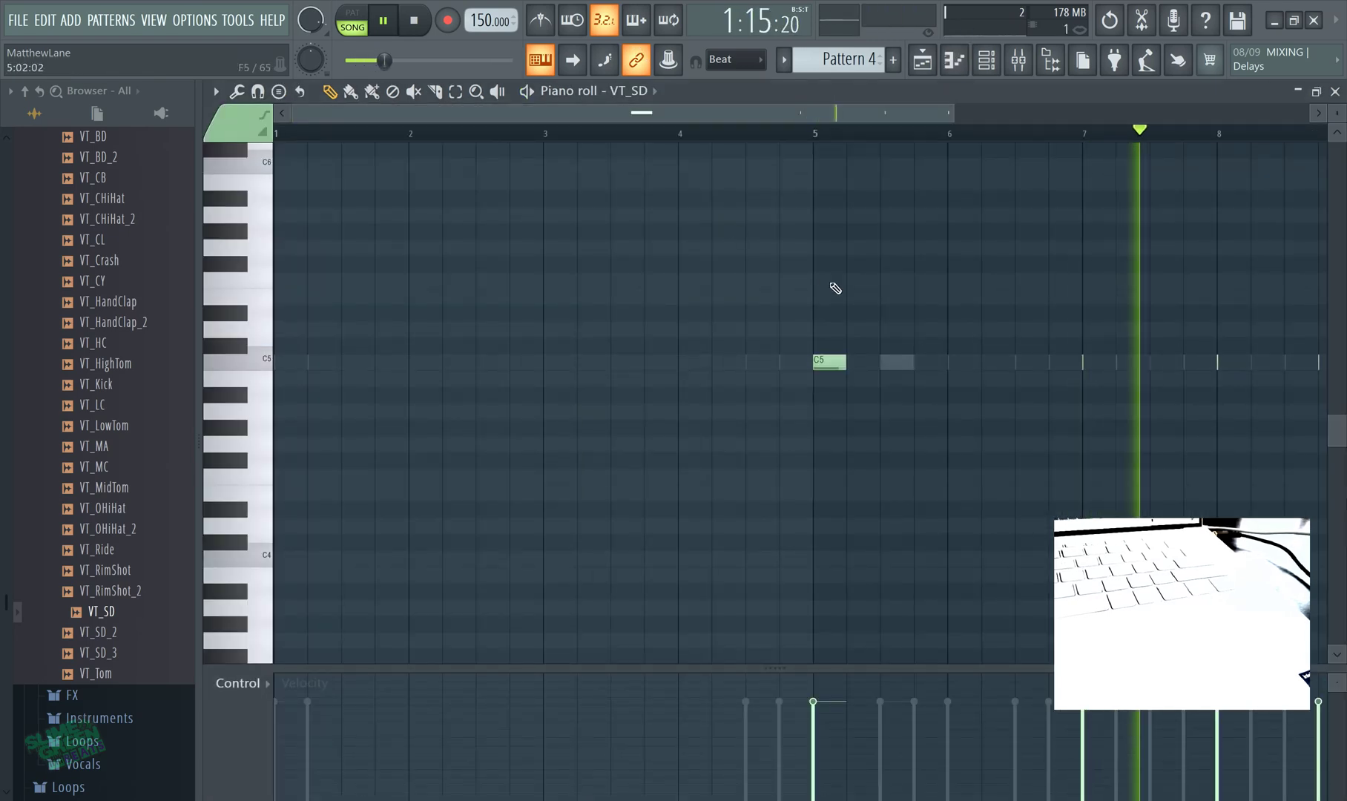
{"action": "scroll", "coordinate": [839, 289], "scroll_direction": "down", "scroll_amount": 2}
{"action": "scroll", "coordinate": [845, 288], "scroll_direction": "down", "scroll_amount": 4}
{"action": "scroll", "coordinate": [844, 288], "scroll_direction": "up", "scroll_amount": 5}
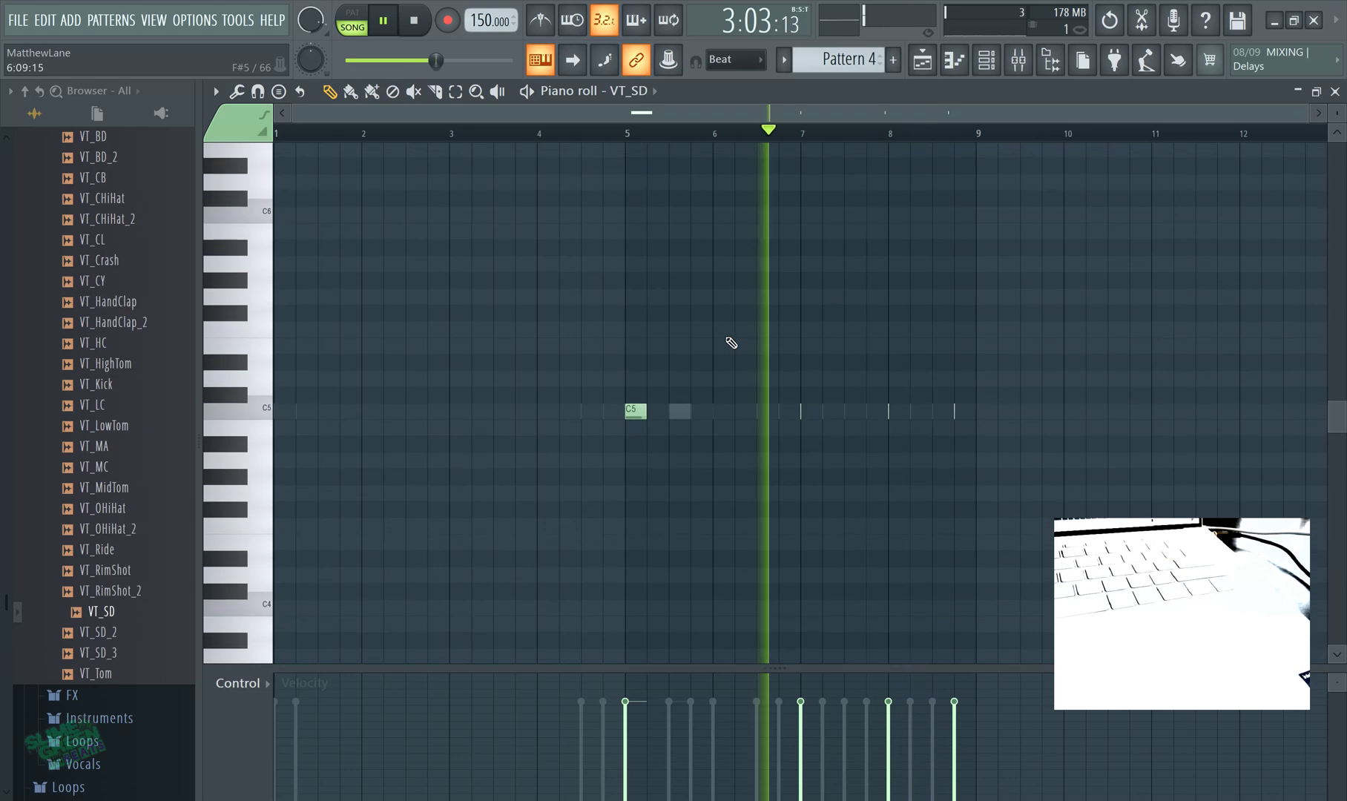
{"action": "key", "text": "ctrl+a"}
{"action": "scroll", "coordinate": [715, 344], "scroll_direction": "up", "scroll_amount": 8}
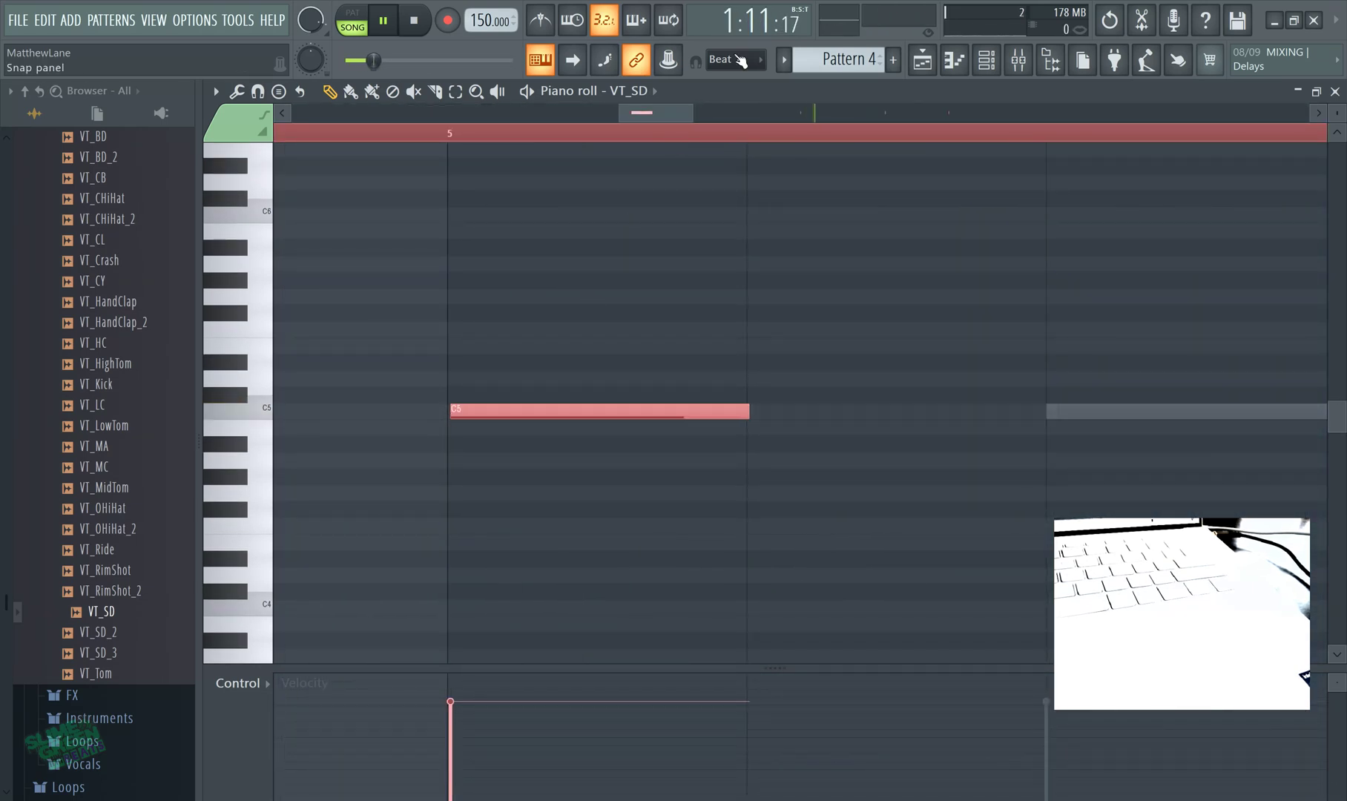
Step: Switch the Piano roll to VT_CHiHat, select all its notes and nudge them slightly later off the grid
{"action": "left_click", "coordinate": [632, 90]}
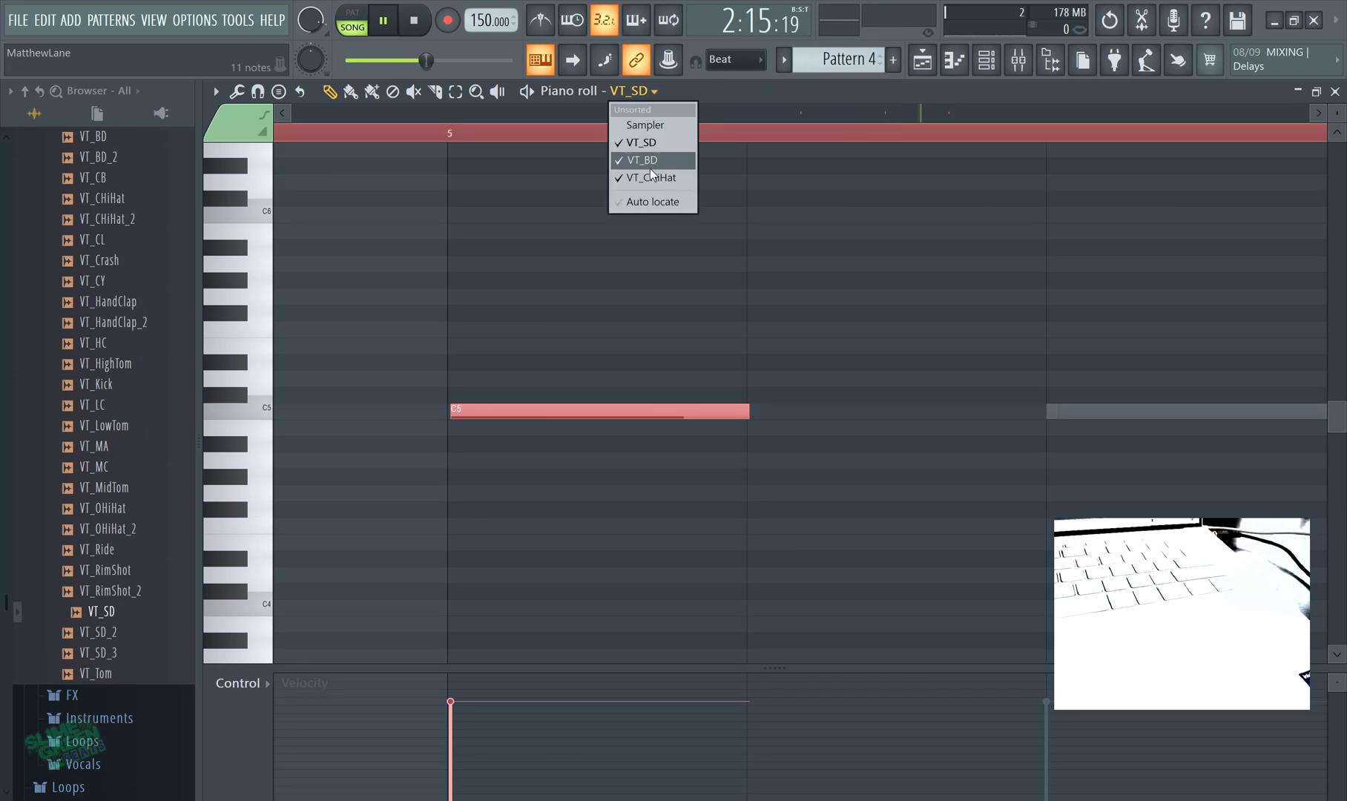
{"action": "left_click", "coordinate": [651, 177]}
{"action": "scroll", "coordinate": [552, 330], "scroll_direction": "up", "scroll_amount": 10}
{"action": "scroll", "coordinate": [659, 342], "scroll_direction": "down", "scroll_amount": 8}
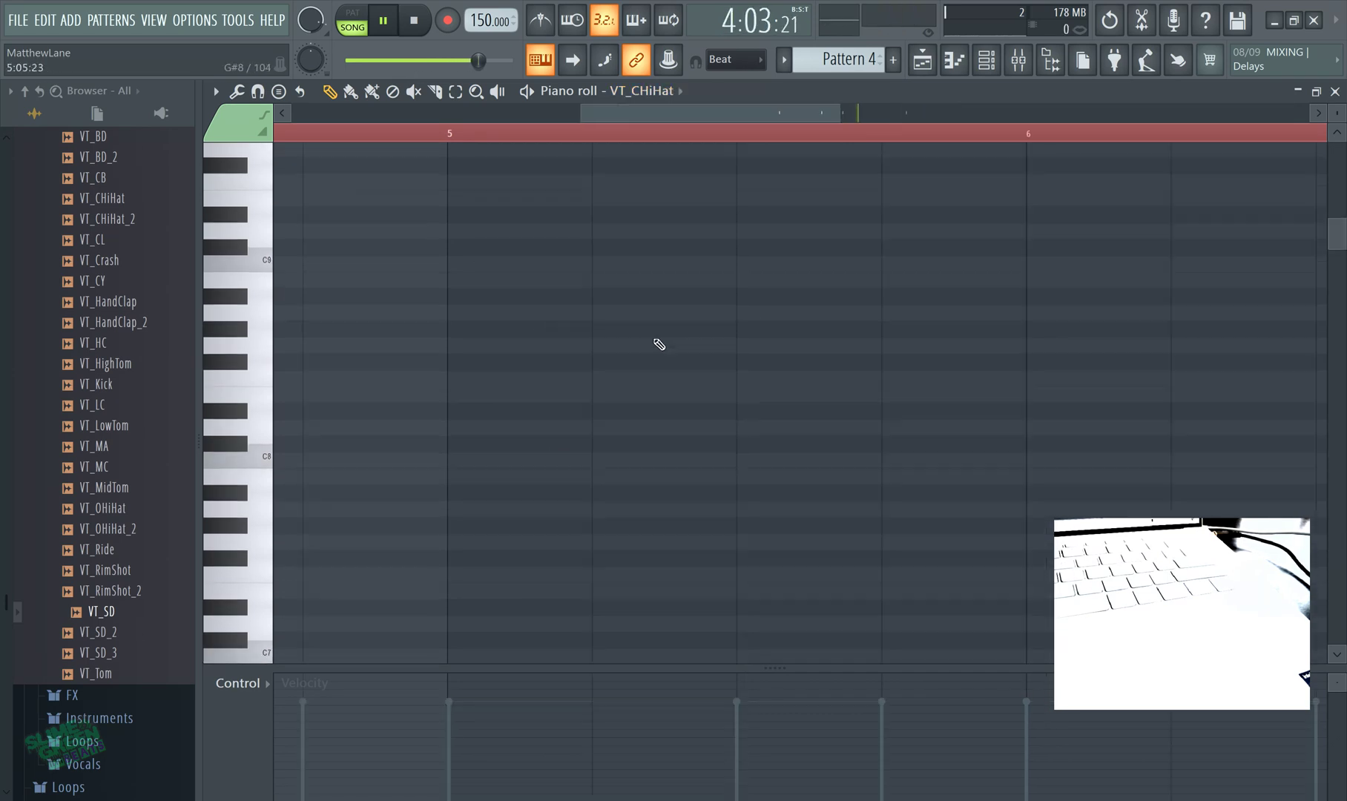
{"action": "scroll", "coordinate": [1019, 349], "scroll_direction": "down", "scroll_amount": 12}
{"action": "scroll", "coordinate": [625, 313], "scroll_direction": "up", "scroll_amount": 3}
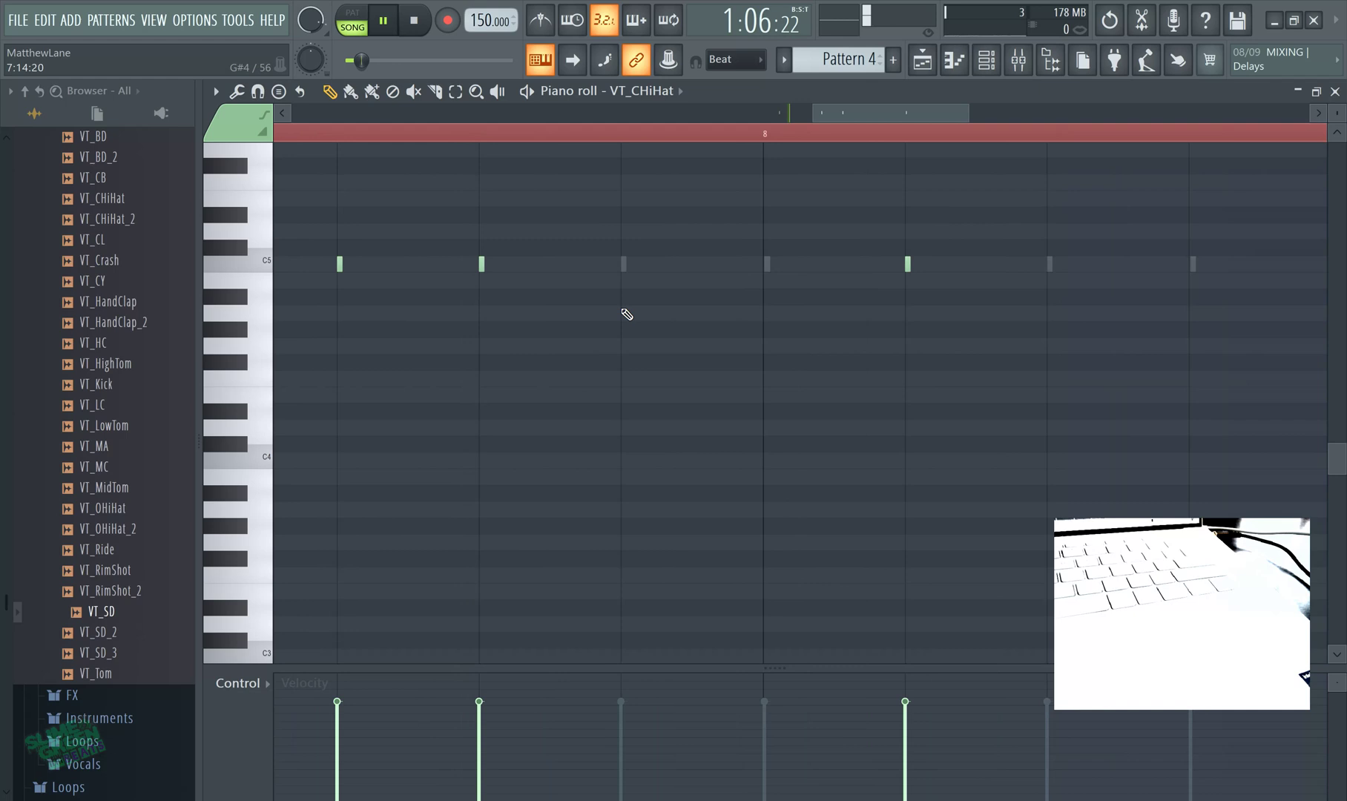
{"action": "key", "text": "ctrl+a"}
{"action": "scroll", "coordinate": [493, 276], "scroll_direction": "up", "scroll_amount": 2}
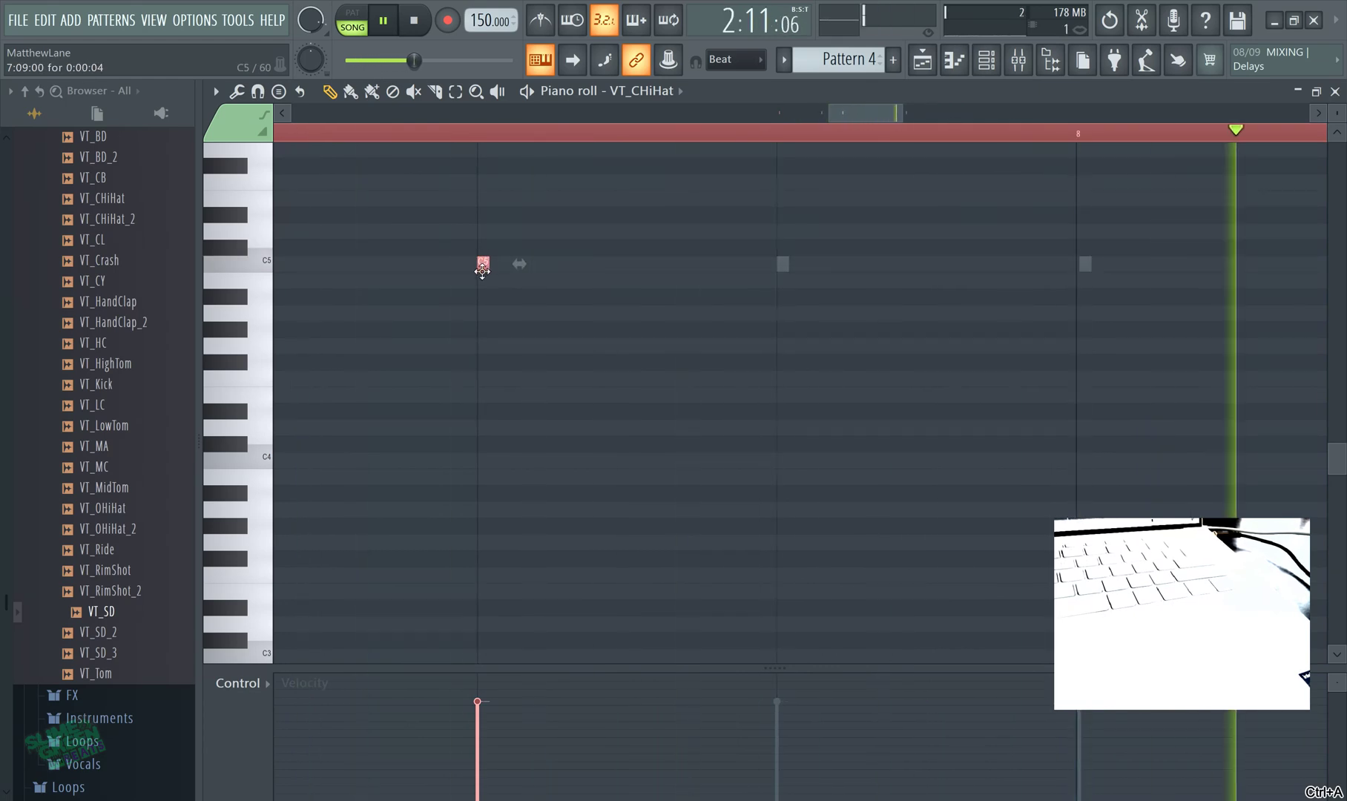
Step: Switch the Piano roll to VT_BD, select all its notes and shift them one tick later
{"action": "left_click", "coordinate": [671, 92]}
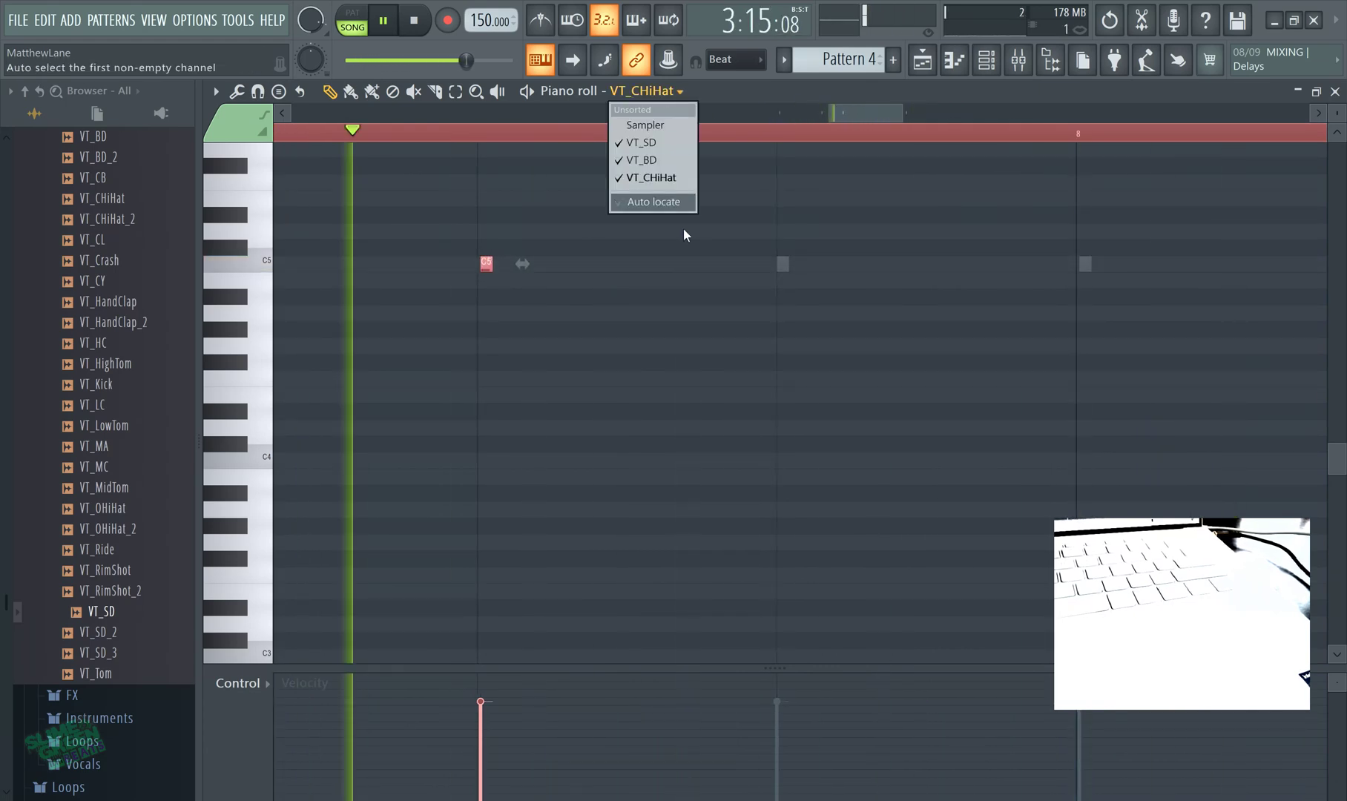
{"action": "left_click", "coordinate": [645, 161]}
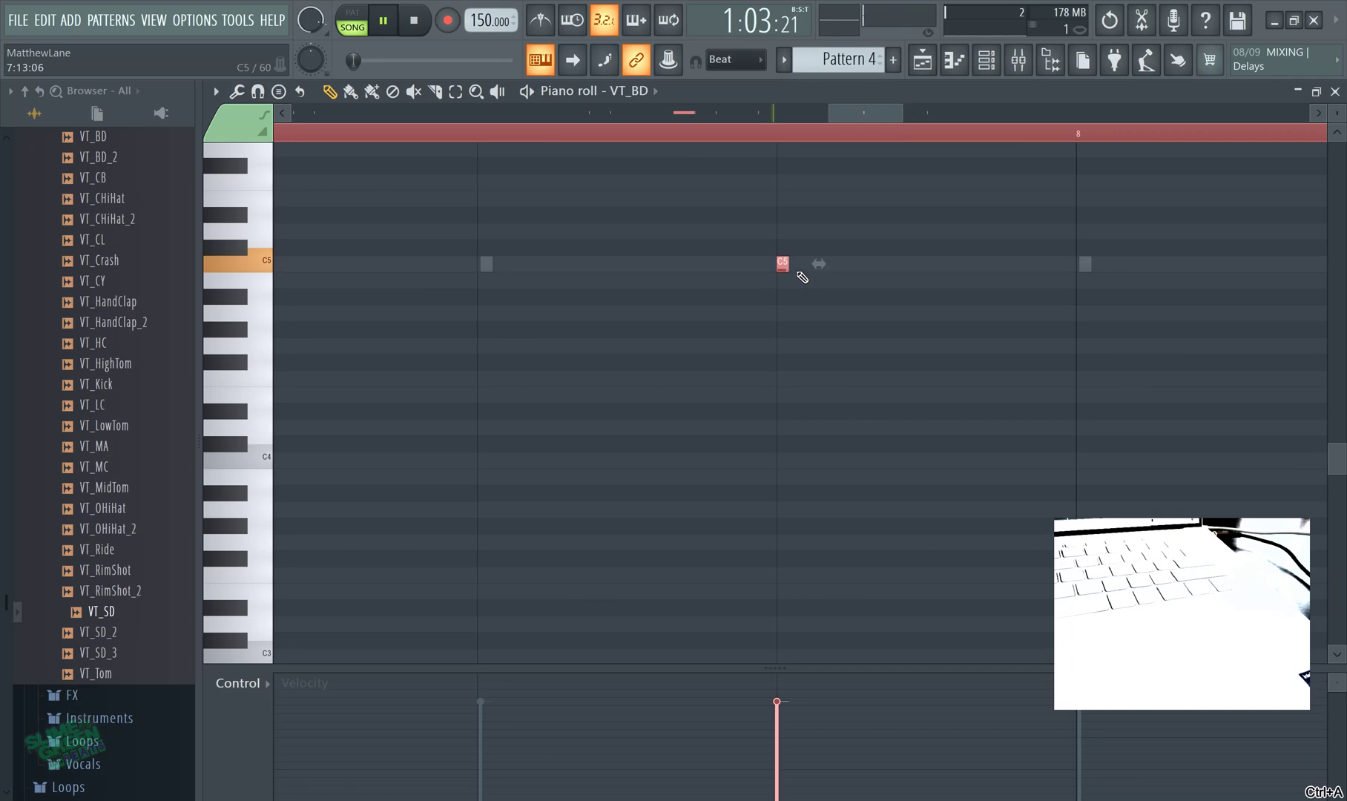
{"action": "left_click_drag", "start_coordinate": [777, 264], "coordinate": [780, 264]}
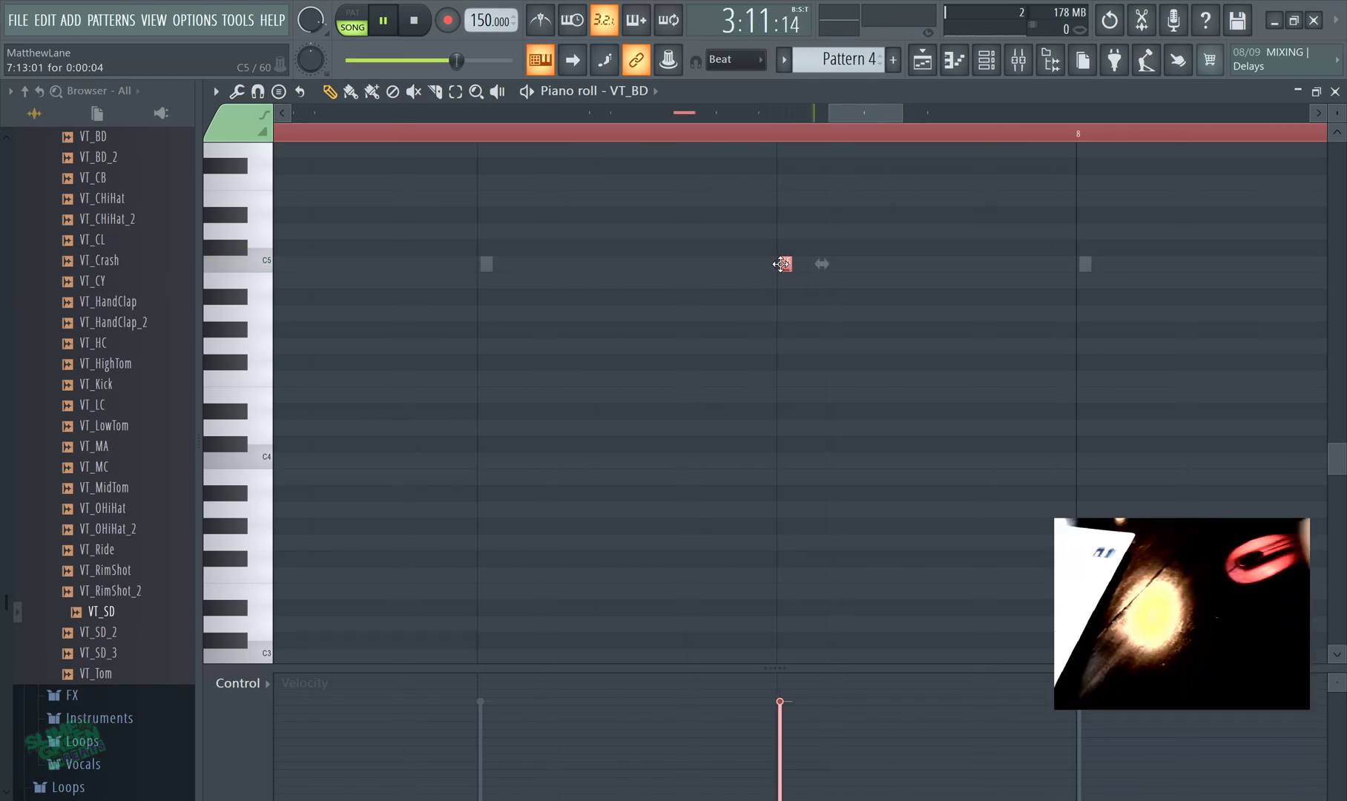